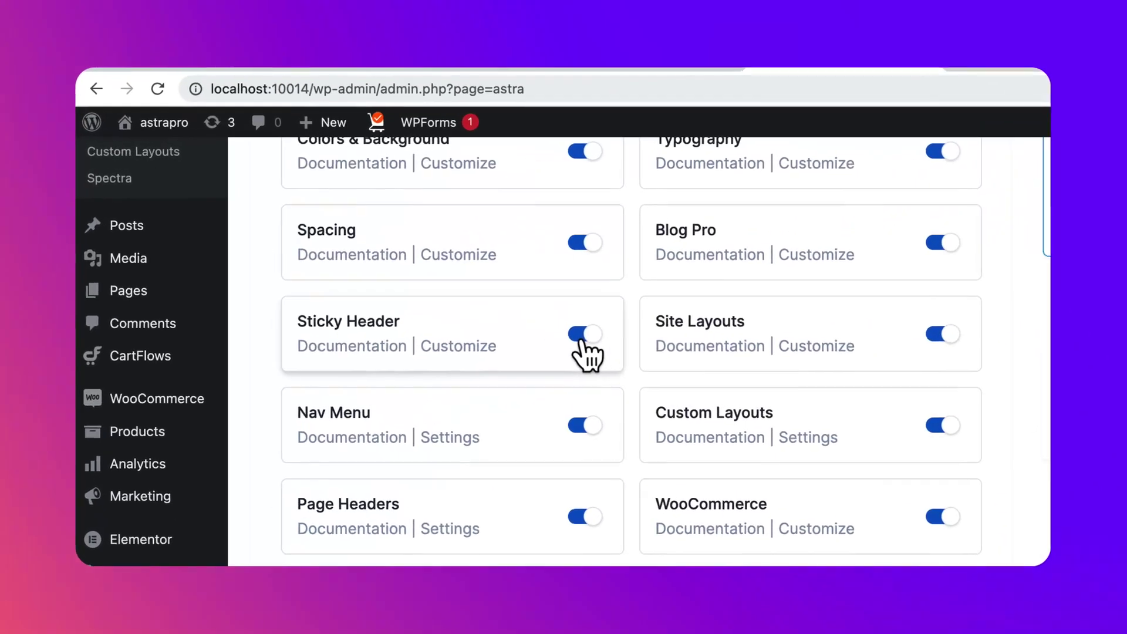
# Preview the Sticky Header module with Stick Primary Header and Background Blur switched on.
pyautogui.click(584, 334)
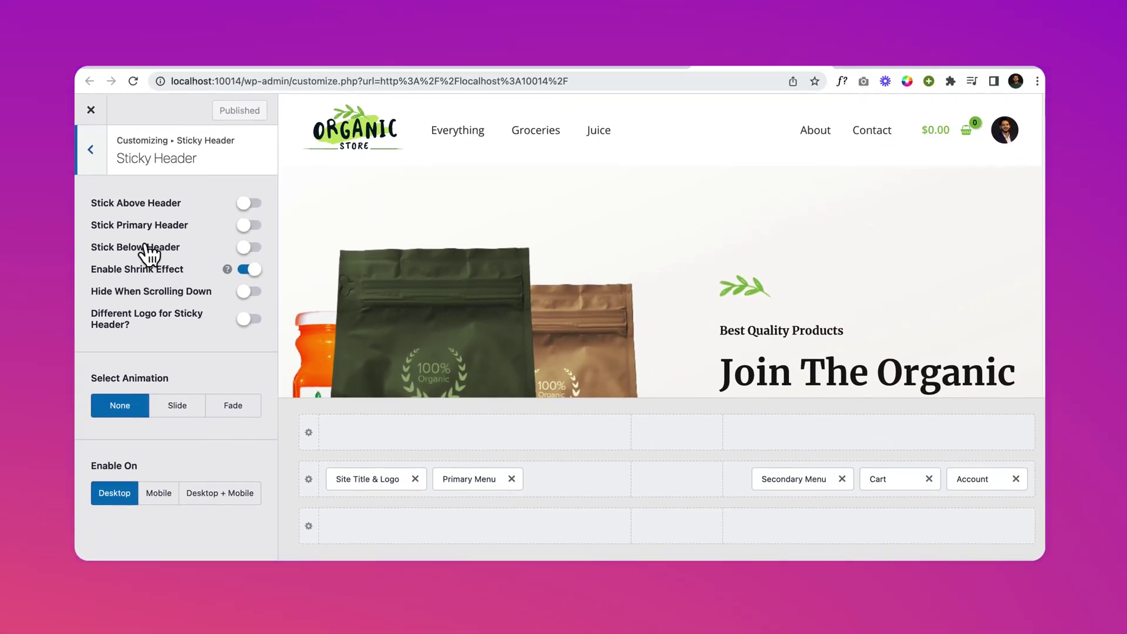
pyautogui.click(254, 233)
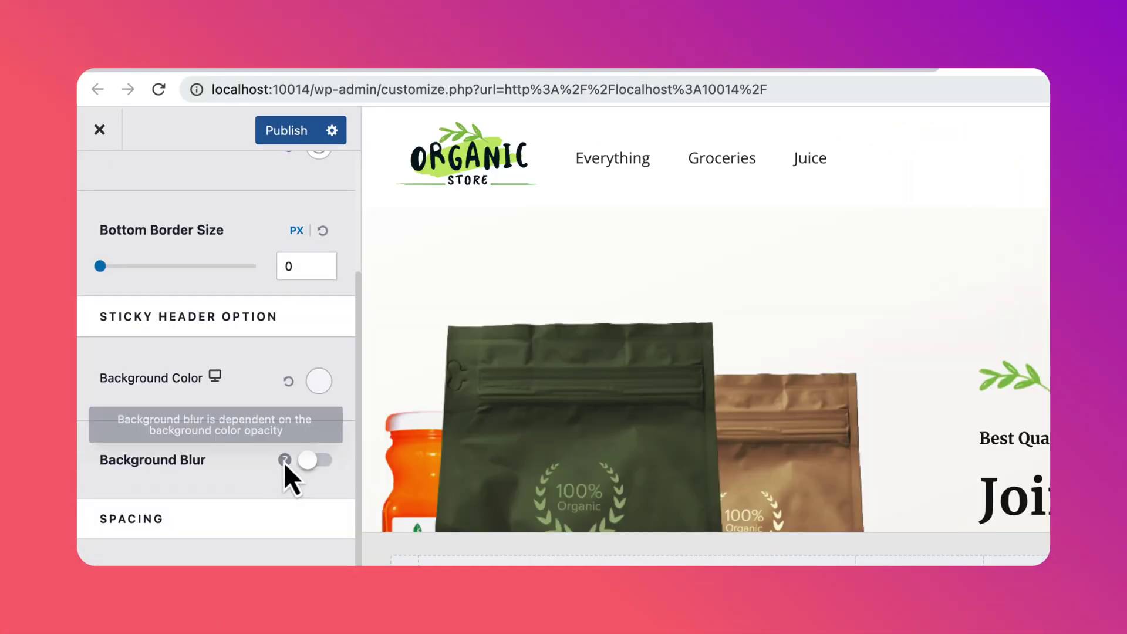
pyautogui.click(317, 460)
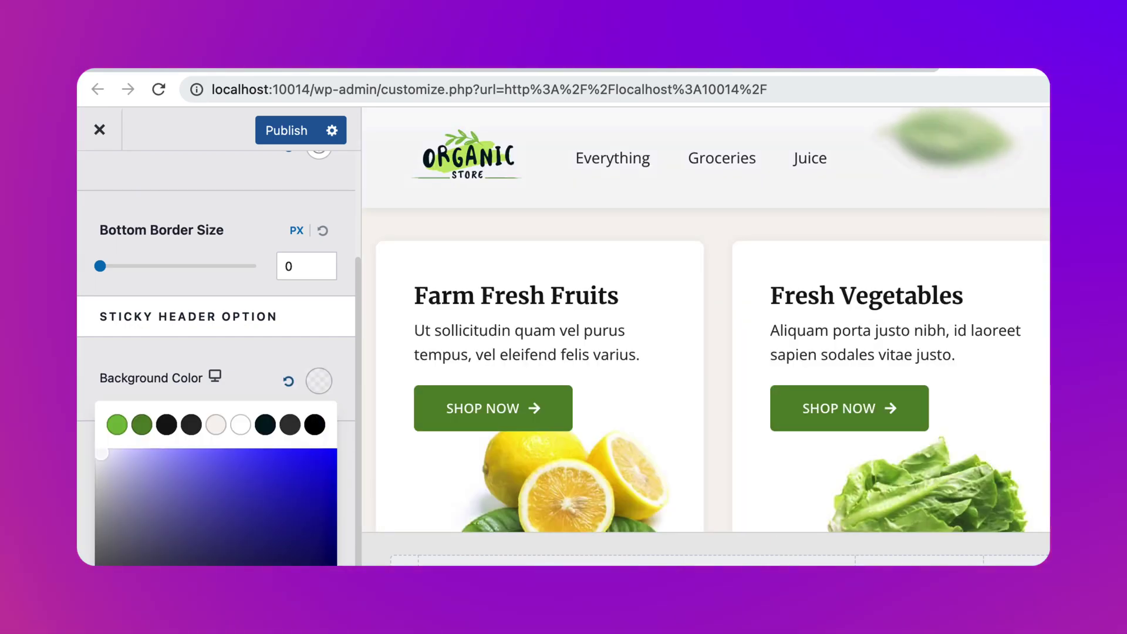
pyautogui.scroll(-10, 752, 452)
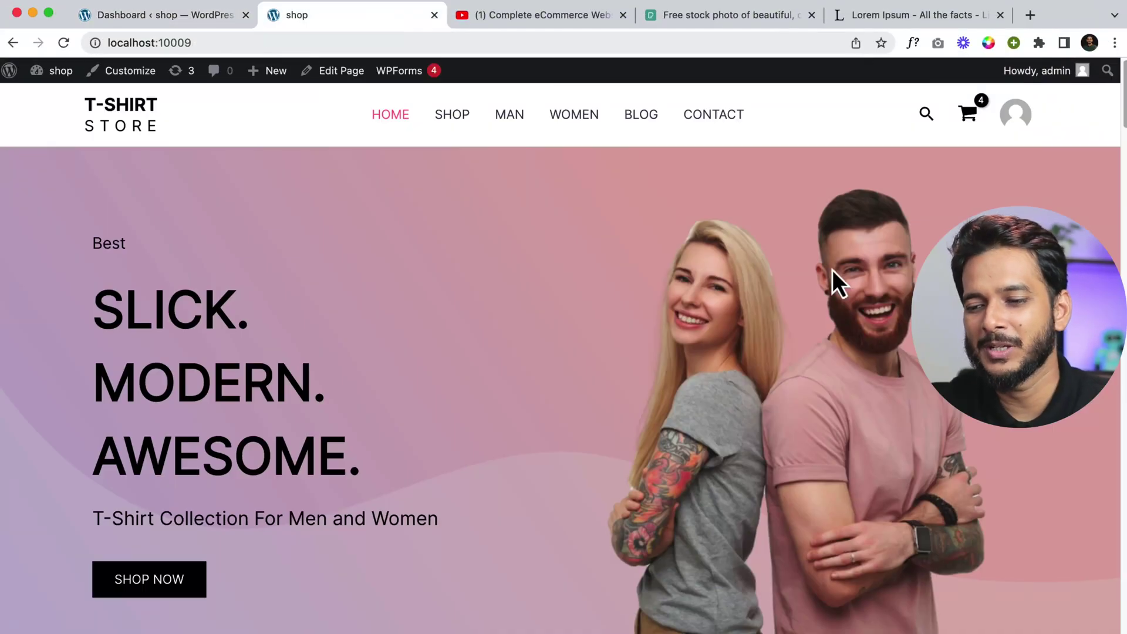
# Check in Astra's dashboard Pro Modules list that the Sticky Header module is active.
pyautogui.scroll(-10, 707, 321)
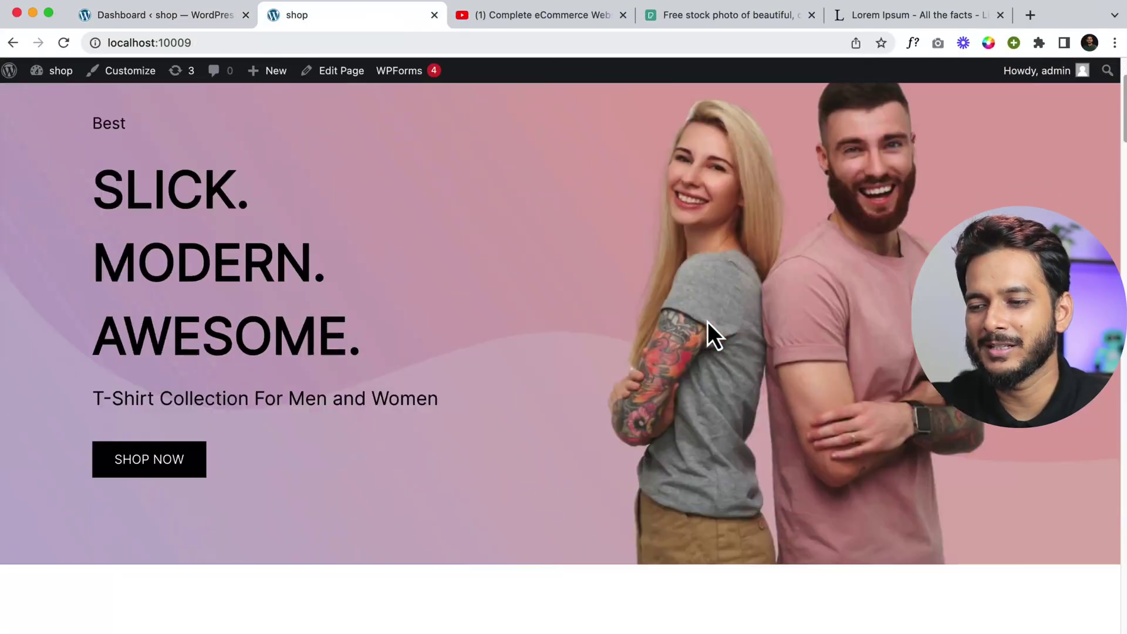
pyautogui.scroll(10, 707, 322)
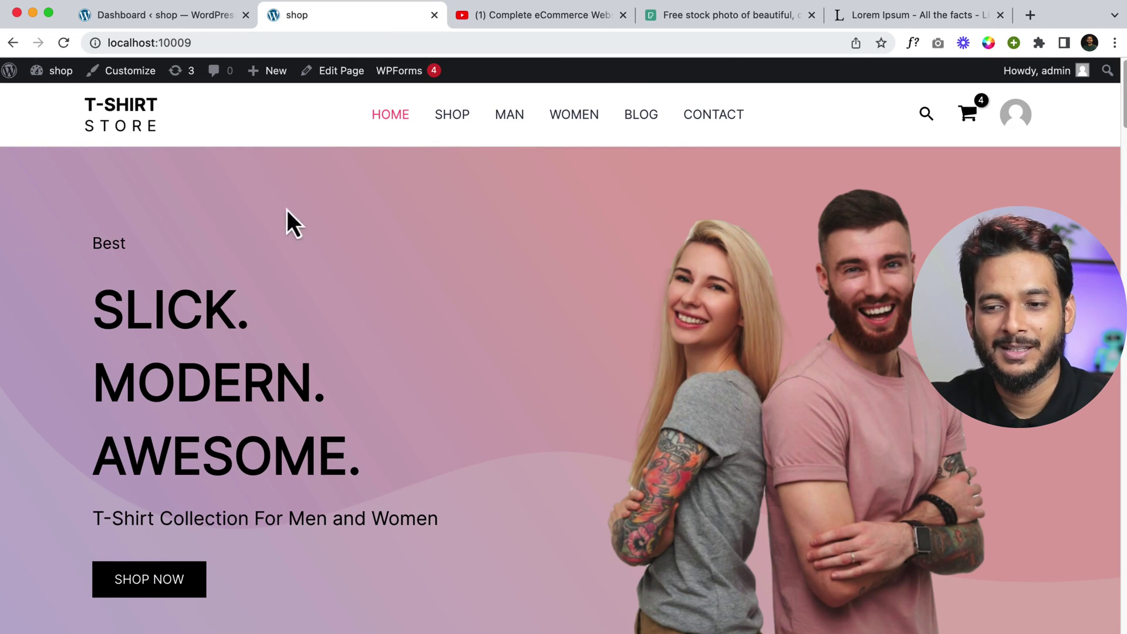
pyautogui.click(193, 18)
pyautogui.moveTo(52, 197)
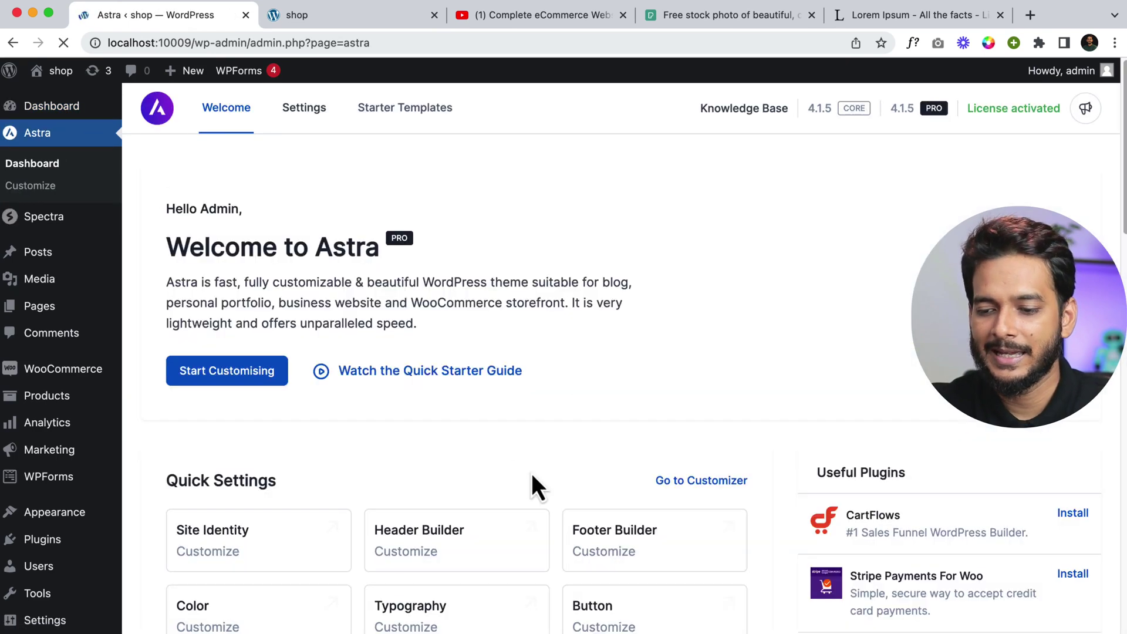
pyautogui.scroll(-10, 531, 474)
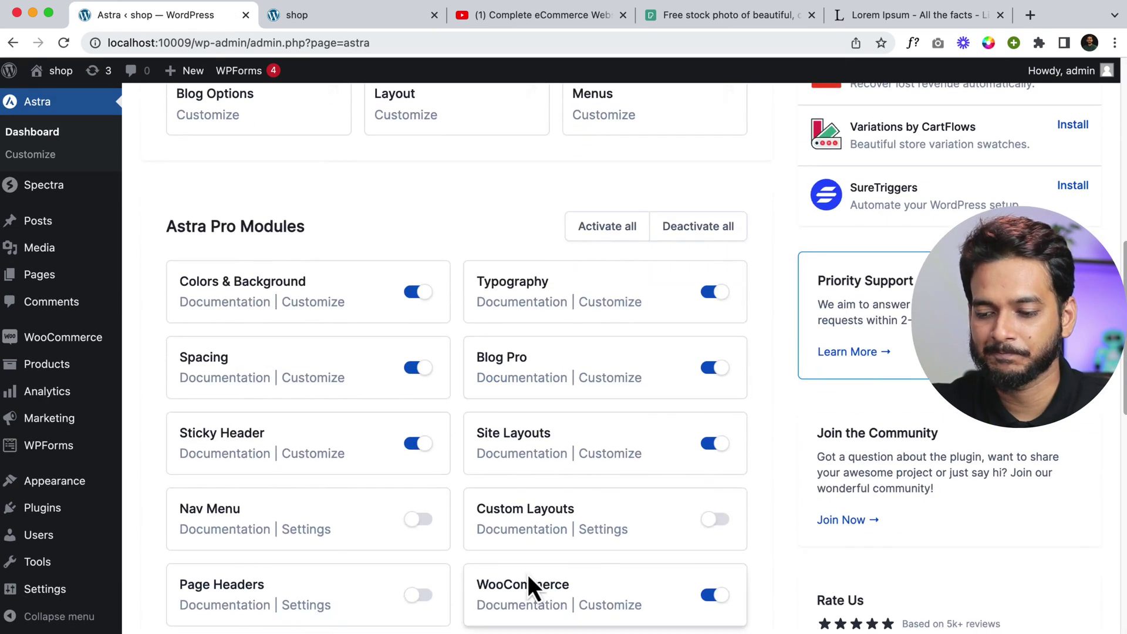
pyautogui.scroll(-3, 527, 575)
pyautogui.scroll(-1, 528, 574)
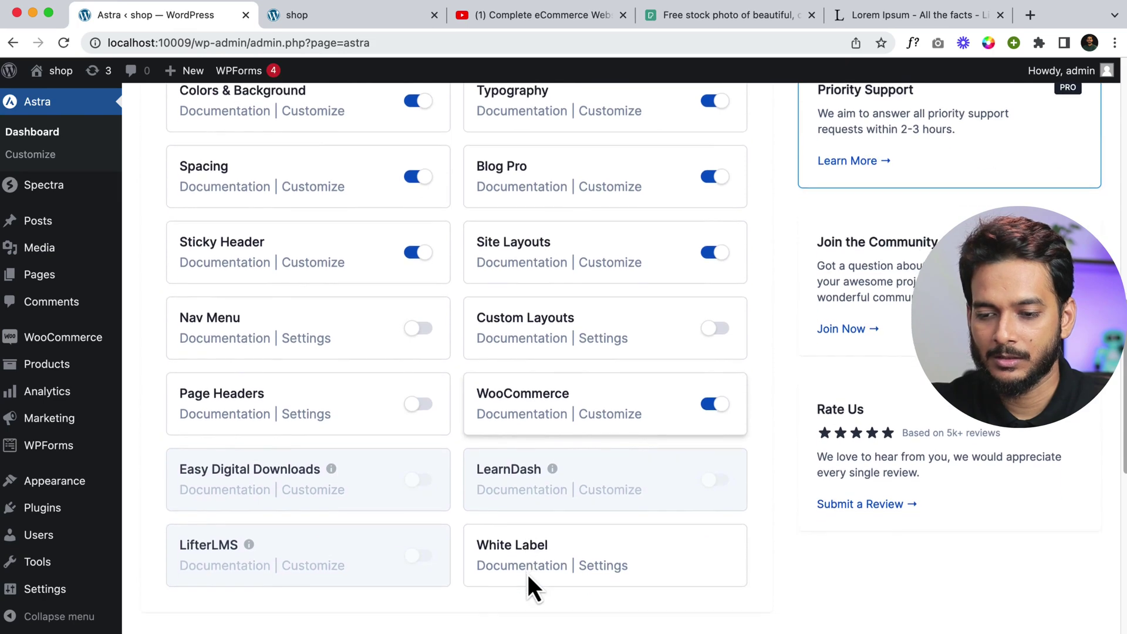
pyautogui.scroll(2, 527, 575)
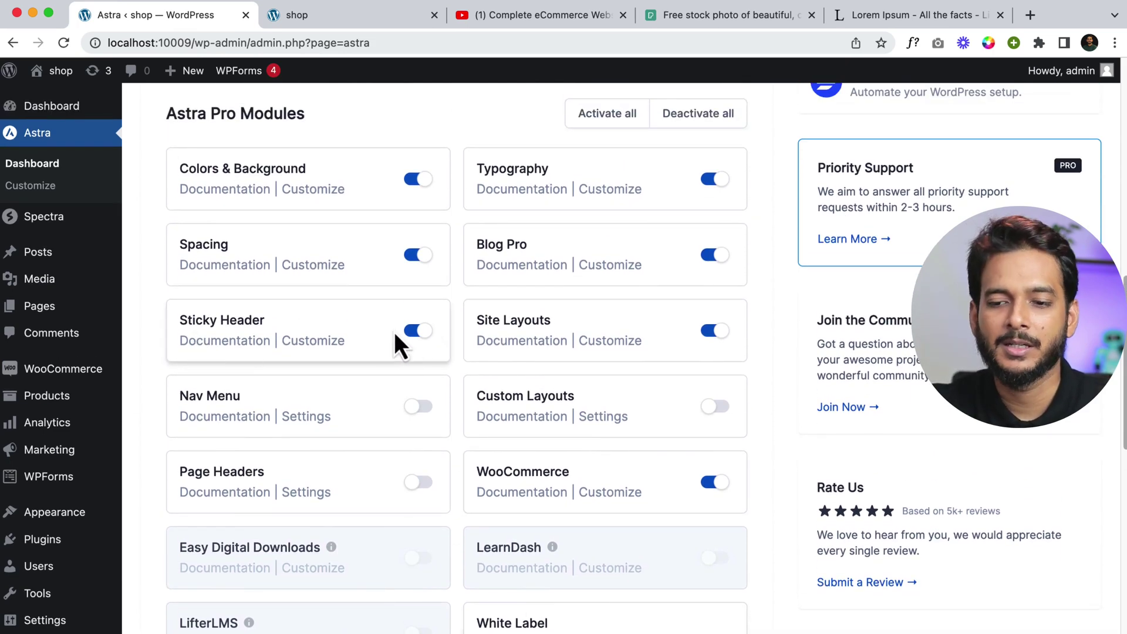
# Open Appearance > Customize in a new browser tab and switch to it.
pyautogui.moveTo(69, 476)
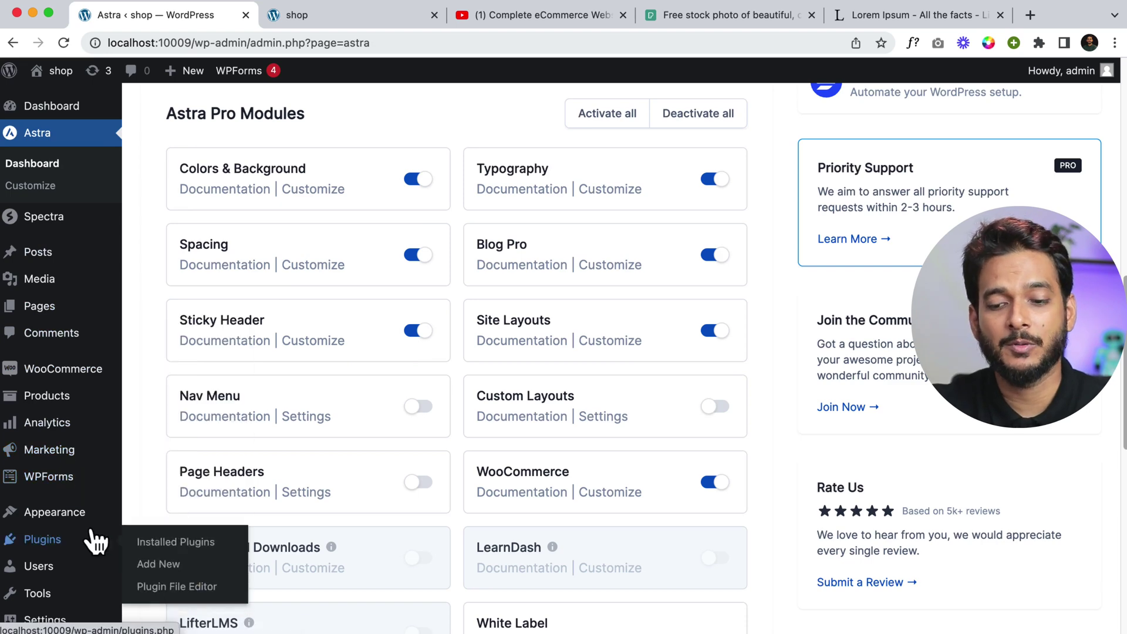
pyautogui.moveTo(88, 514)
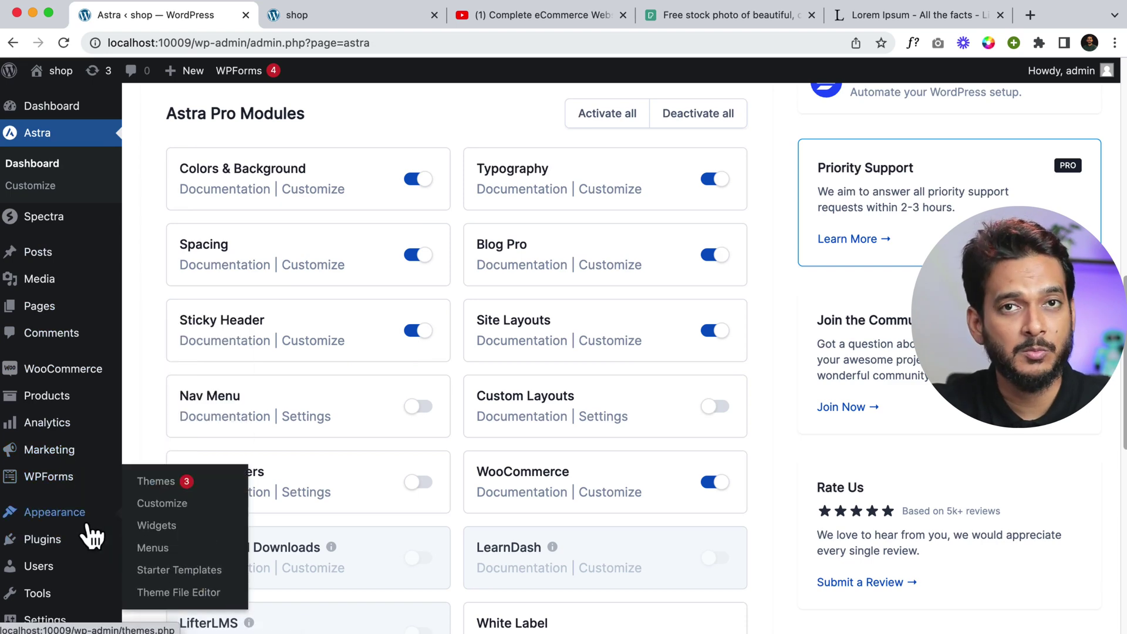
pyautogui.rightClick(180, 509)
pyautogui.click(256, 515)
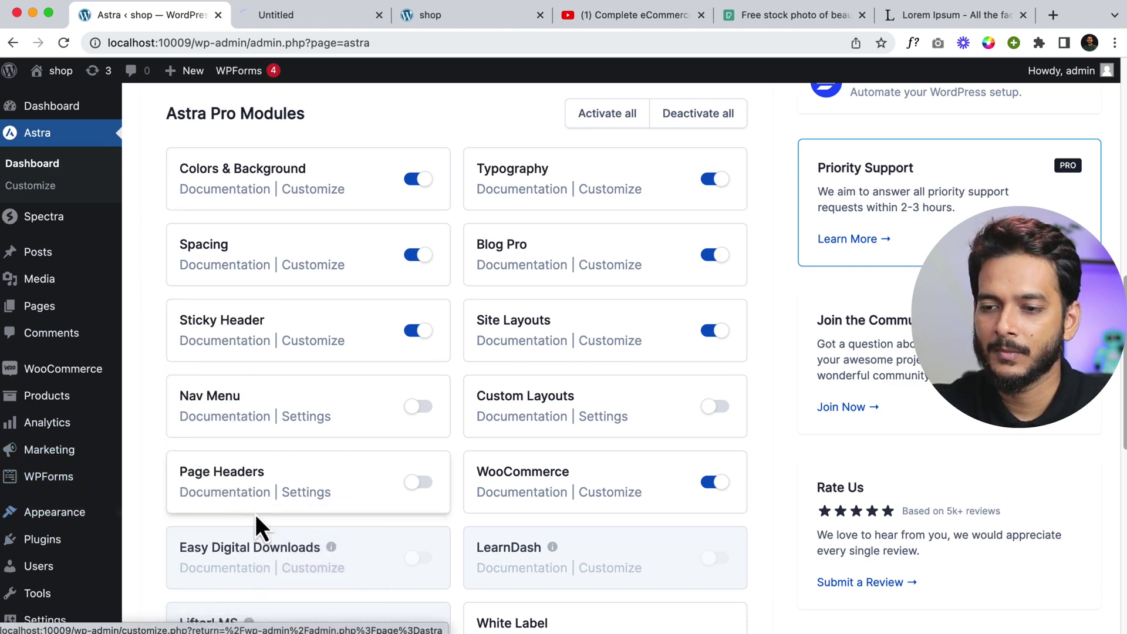
pyautogui.click(315, 14)
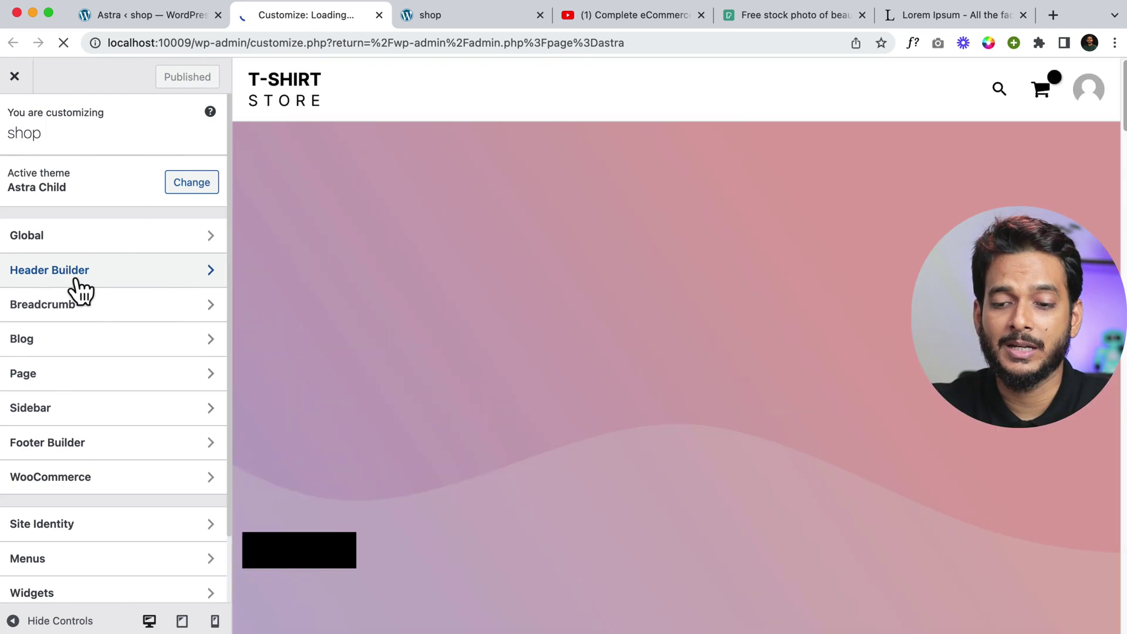
# Go to Header Builder and open its Sticky Header settings from the elements list.
pyautogui.click(75, 281)
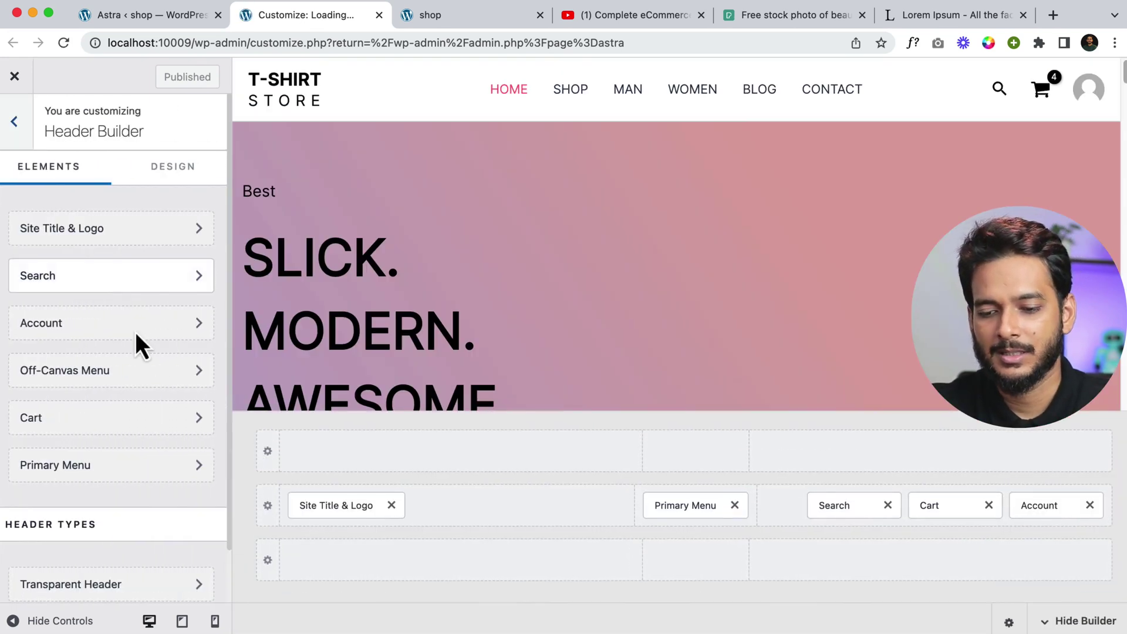
pyautogui.scroll(-2, 117, 438)
pyautogui.scroll(-1, 111, 441)
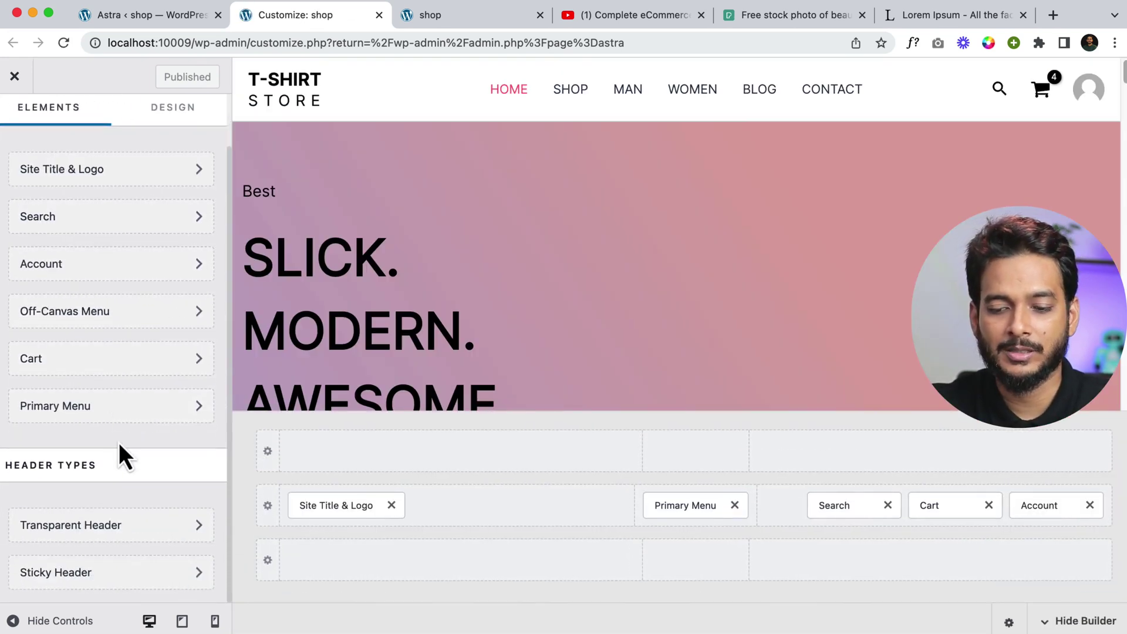
pyautogui.click(84, 575)
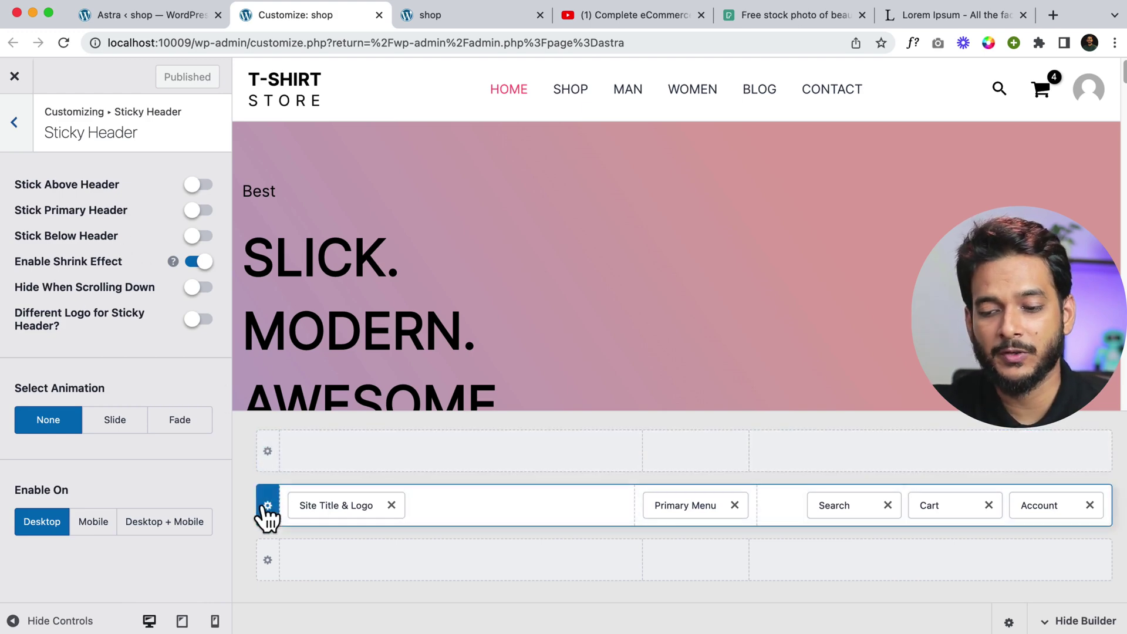
# Inspect the settings of the above, primary and below header rows.
pyautogui.click(270, 458)
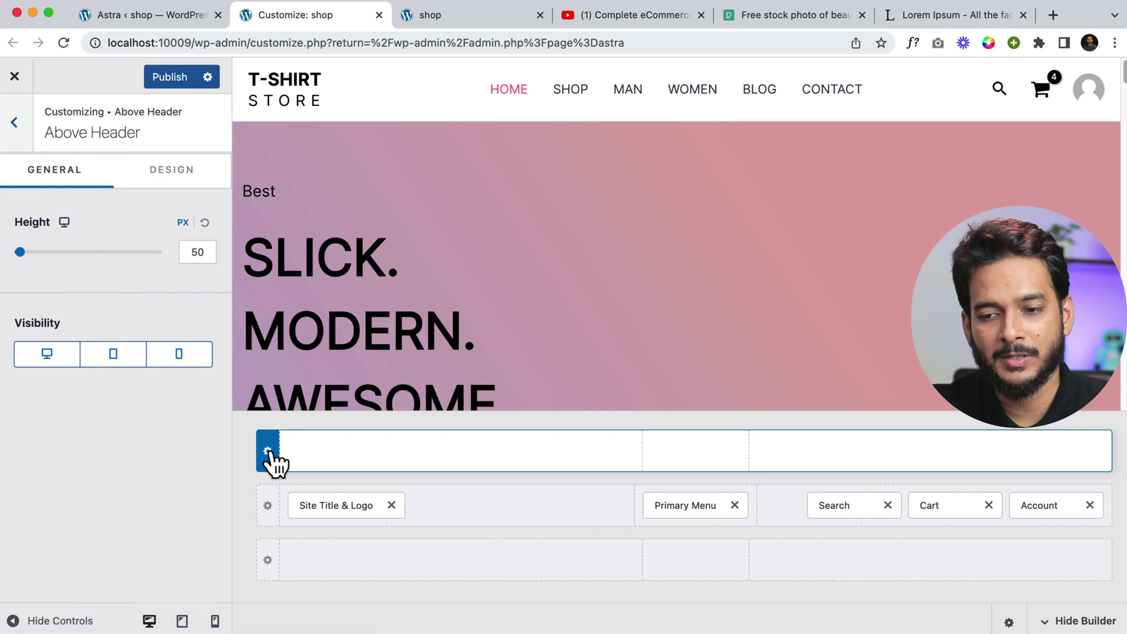
pyautogui.click(267, 510)
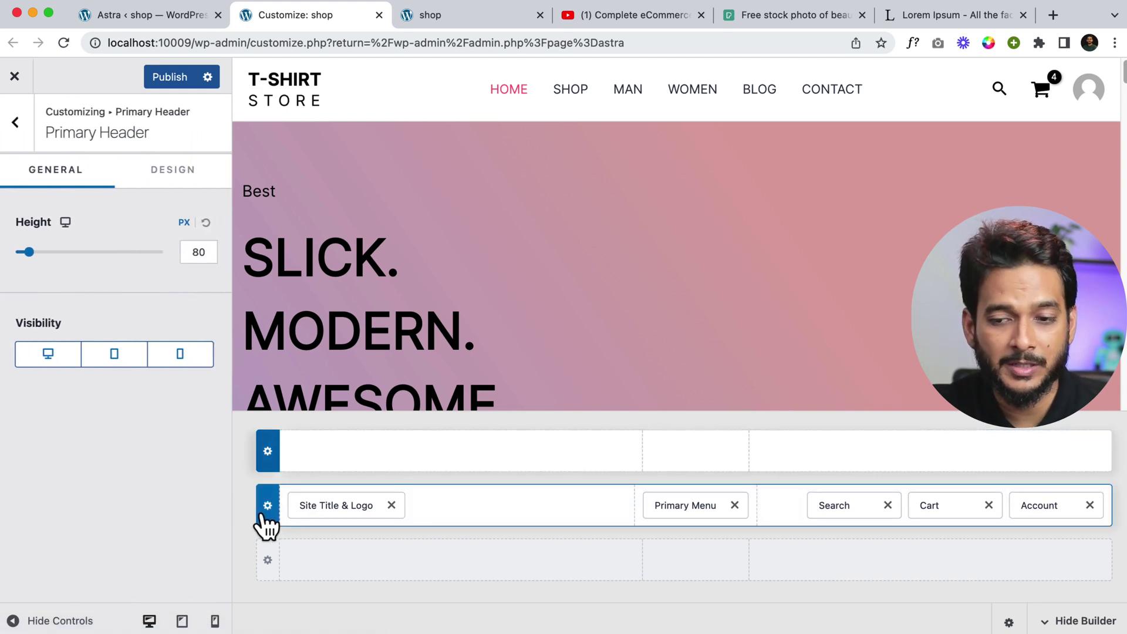
pyautogui.click(270, 561)
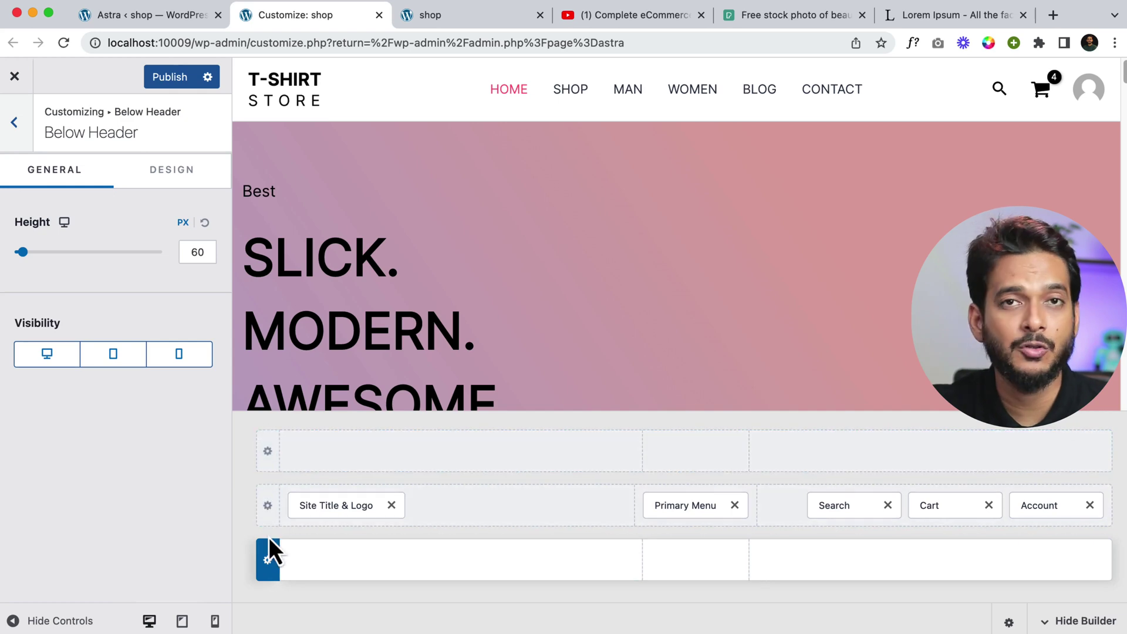
# Return to the root Customizer panel and reopen the Header Builder elements list.
pyautogui.click(13, 126)
pyautogui.click(13, 133)
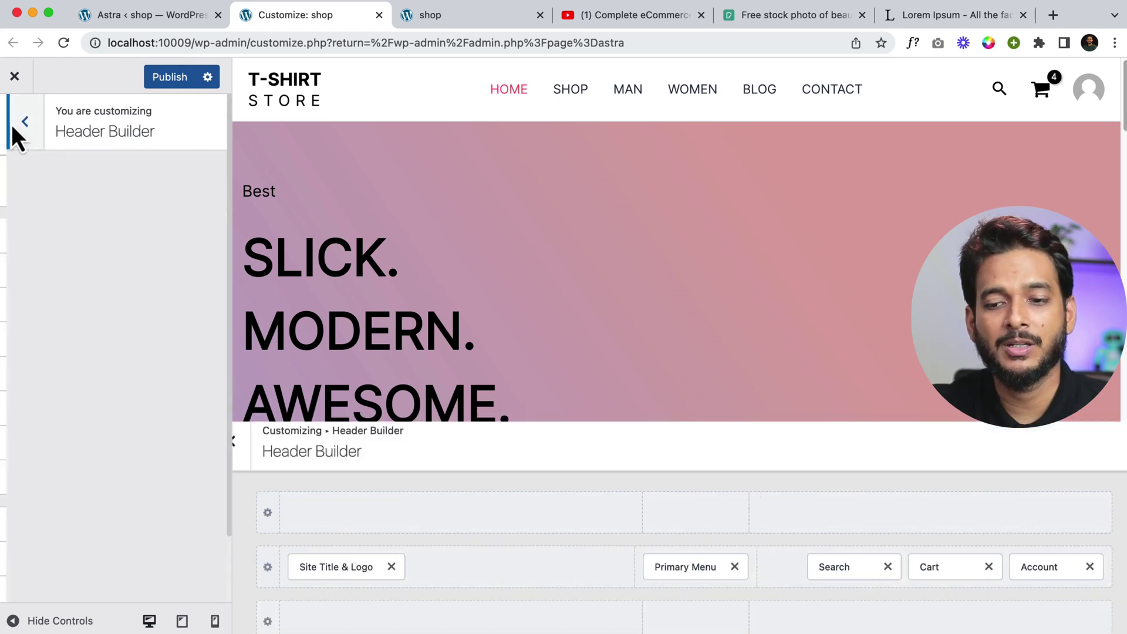
pyautogui.click(113, 270)
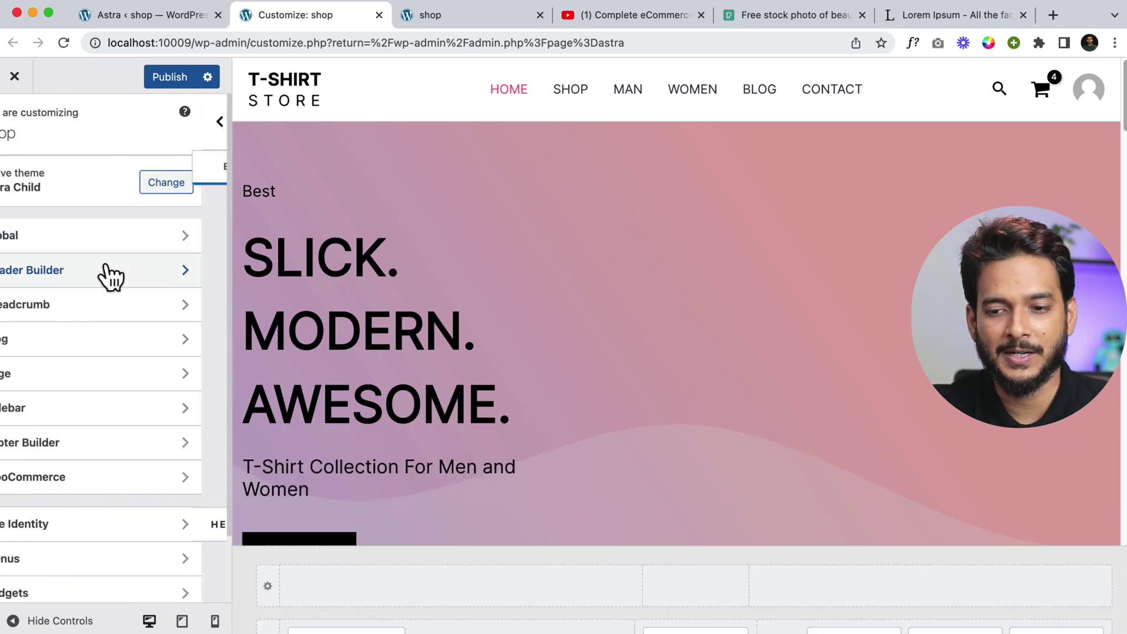
pyautogui.scroll(-2, 111, 503)
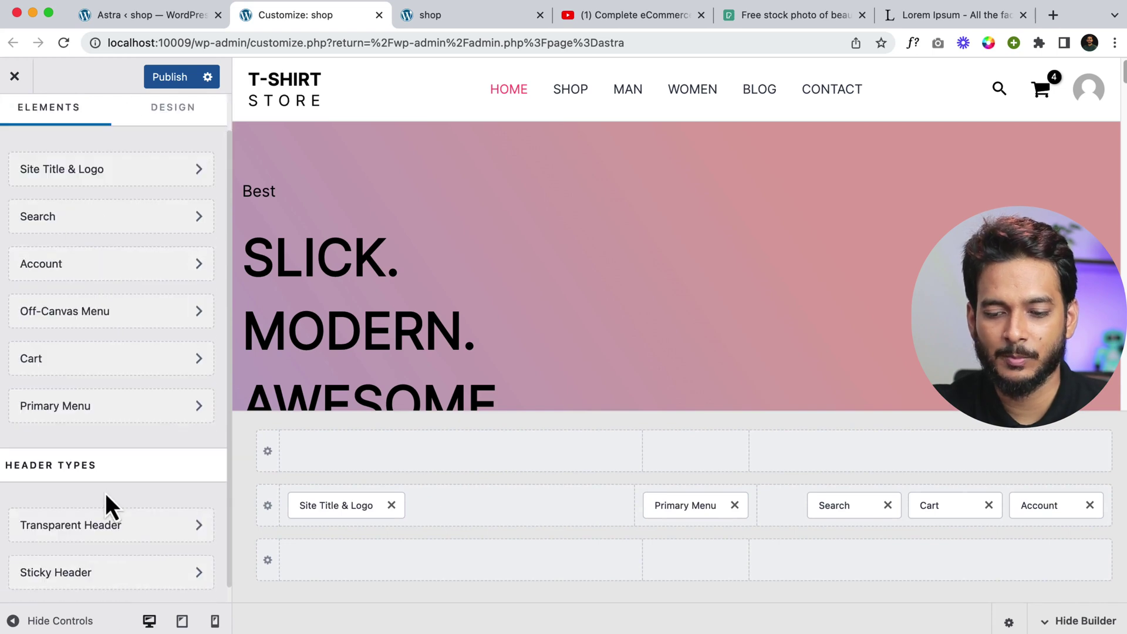
# Turn on Stick Primary Header, choose the Fade animation, and publish.
pyautogui.click(79, 573)
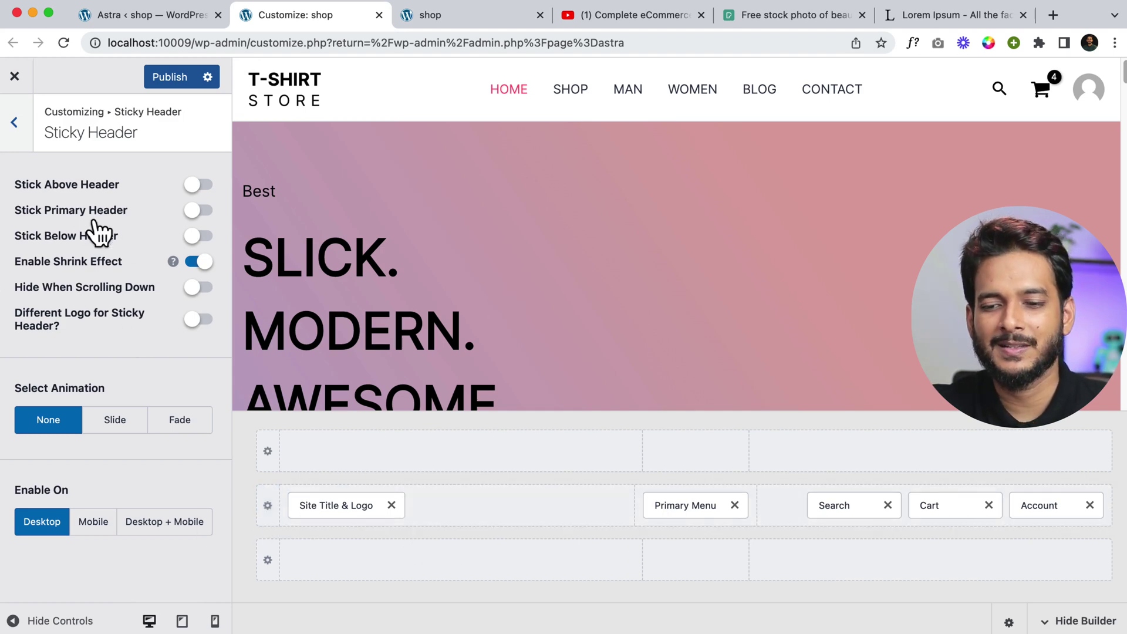
pyautogui.click(200, 212)
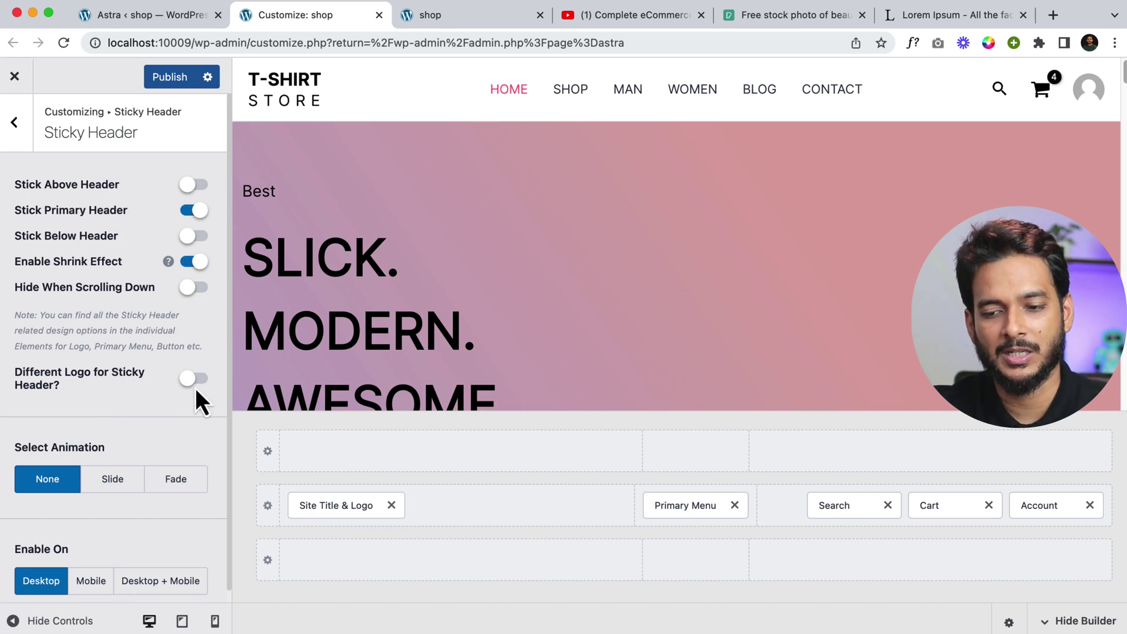
pyautogui.scroll(-1, 126, 436)
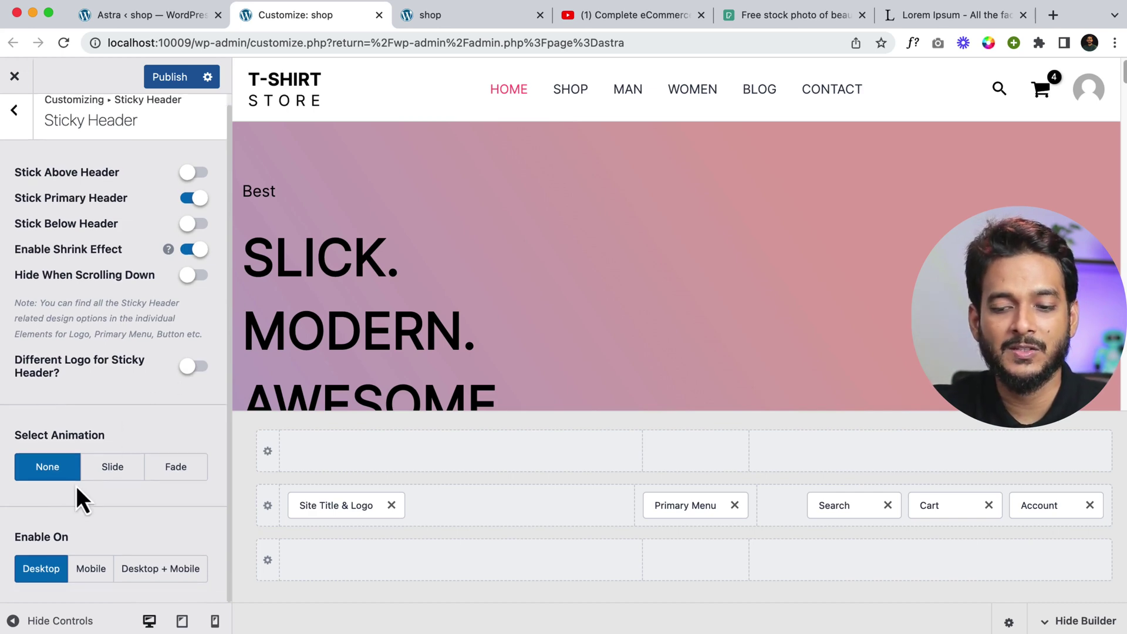
pyautogui.click(181, 477)
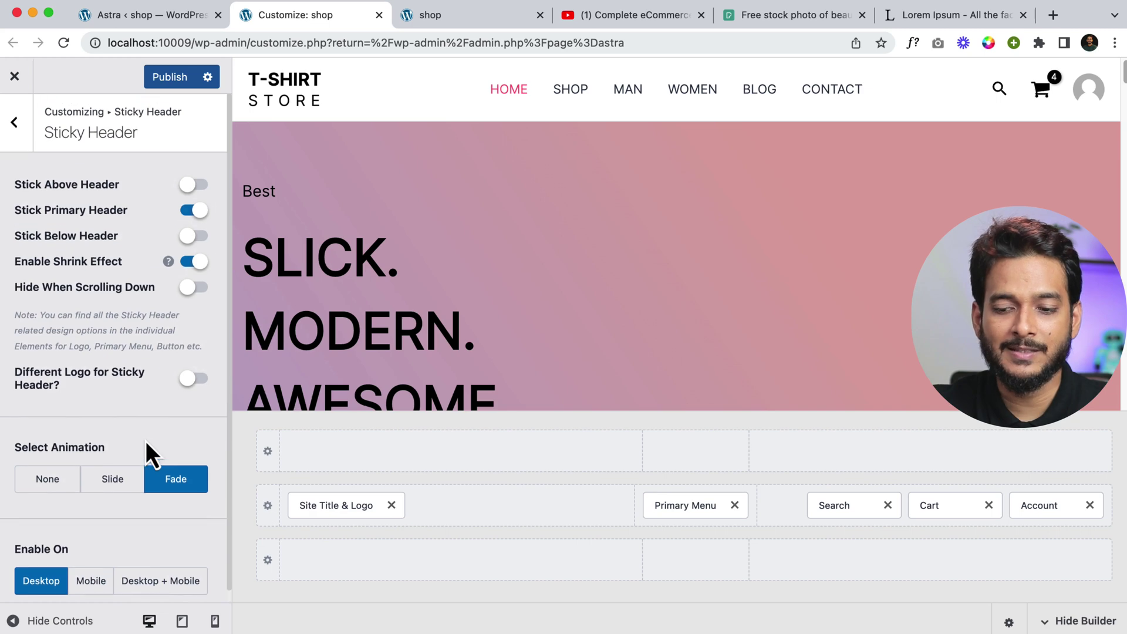
pyautogui.click(167, 79)
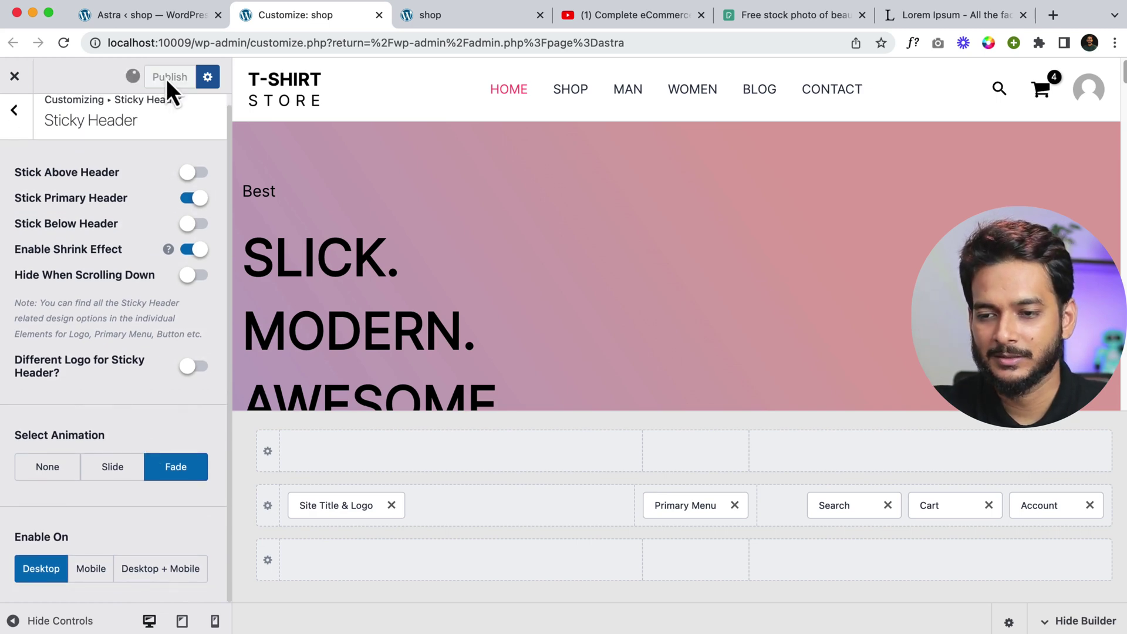
# Reload the live store, scroll to confirm the header stays pinned, then return to the Customizer.
pyautogui.click(424, 20)
pyautogui.rightClick(446, 242)
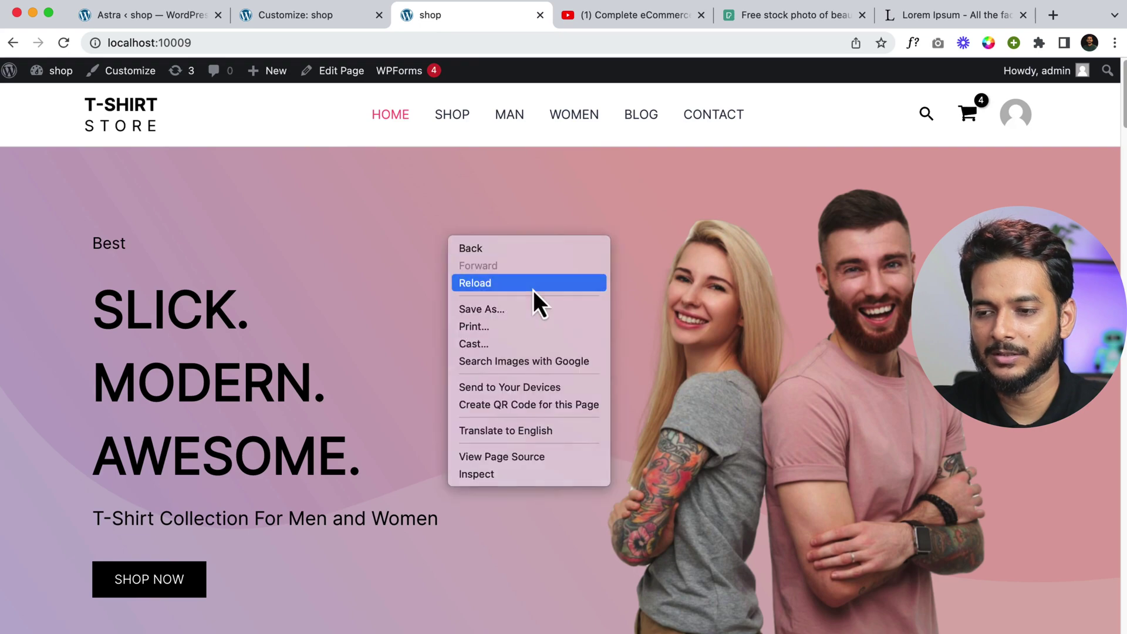
pyautogui.click(533, 290)
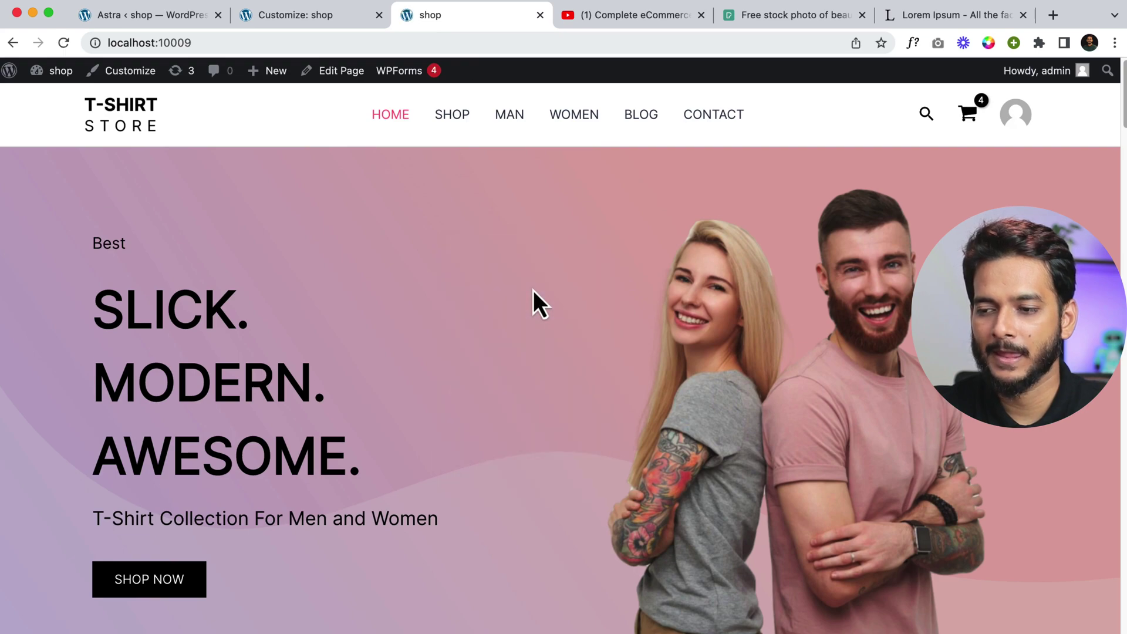
pyautogui.scroll(-10, 533, 290)
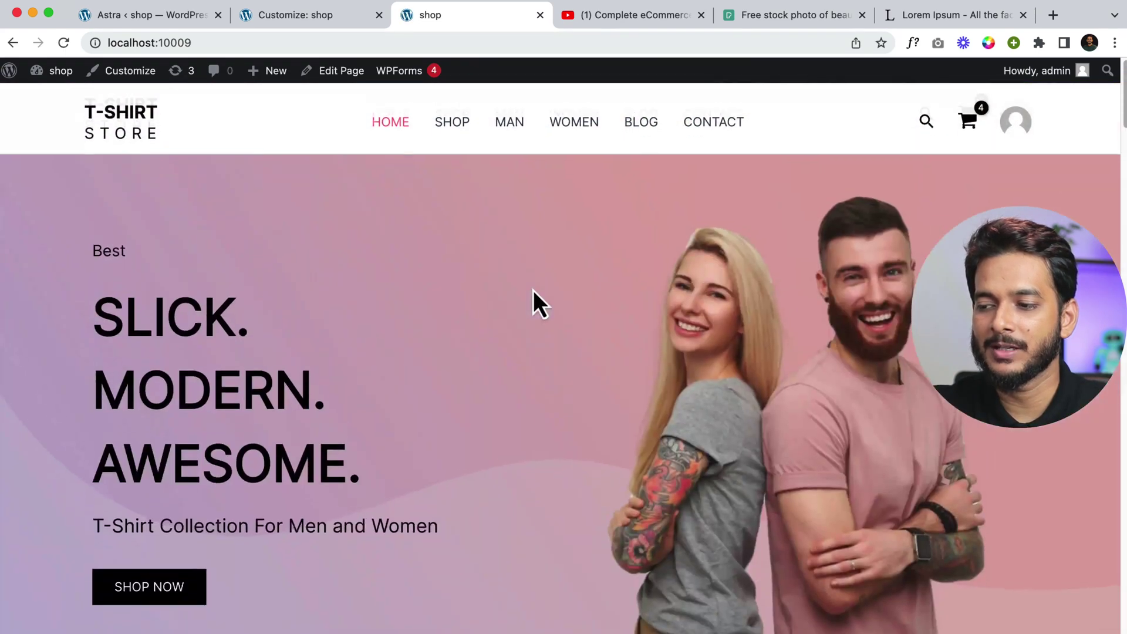
pyautogui.scroll(-10, 533, 290)
pyautogui.scroll(10, 533, 290)
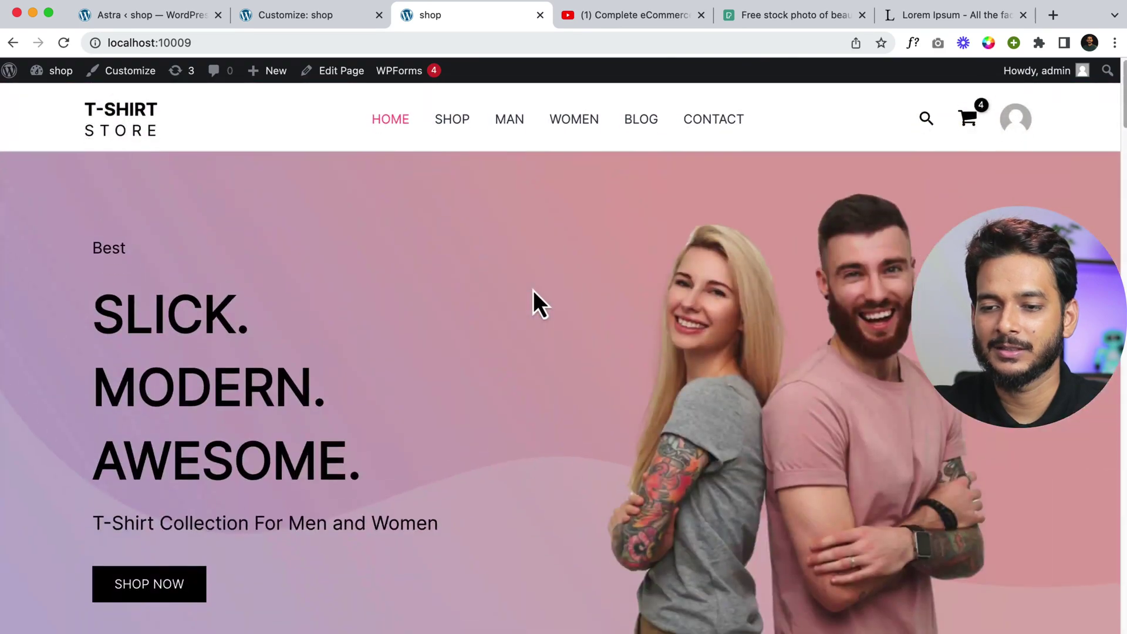
pyautogui.scroll(-8, 533, 290)
pyautogui.scroll(10, 533, 290)
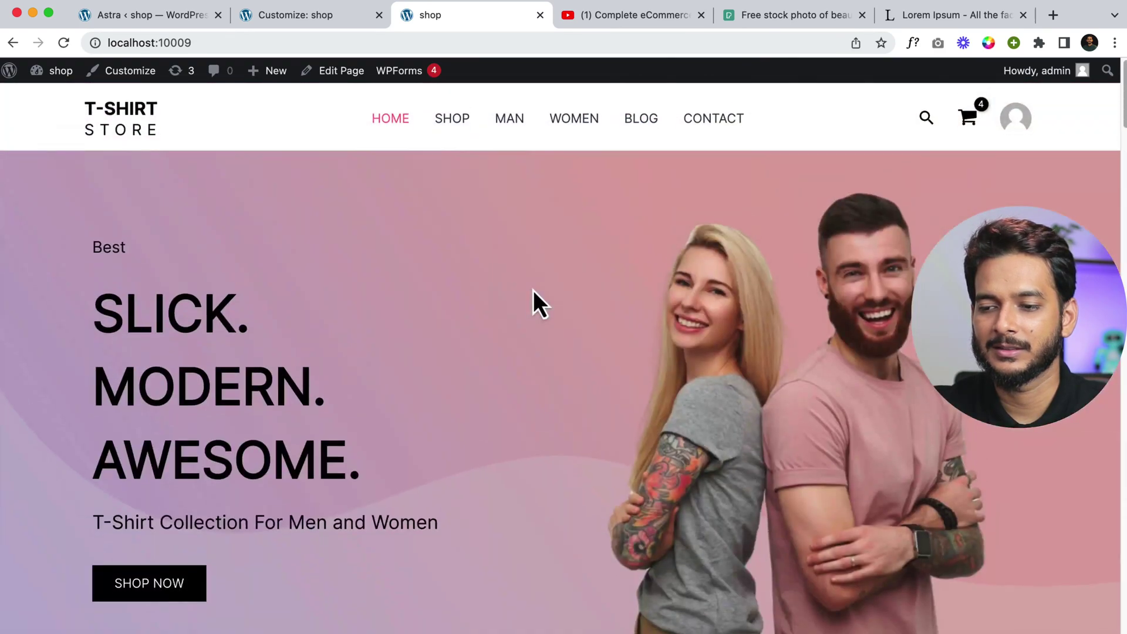
pyautogui.scroll(-10, 533, 290)
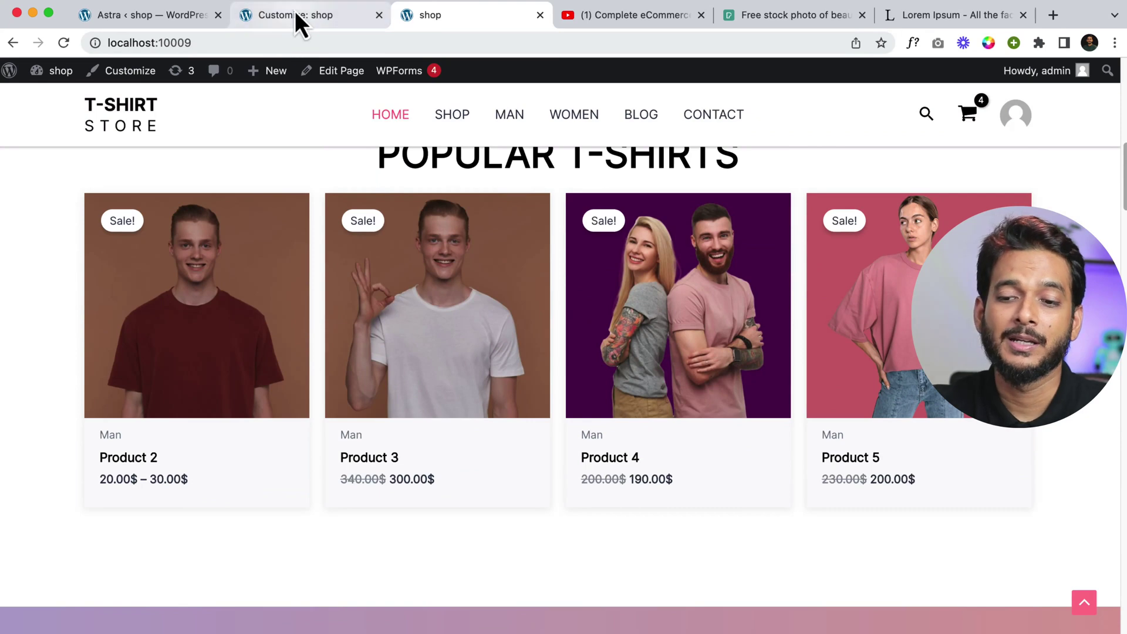
pyautogui.click(295, 10)
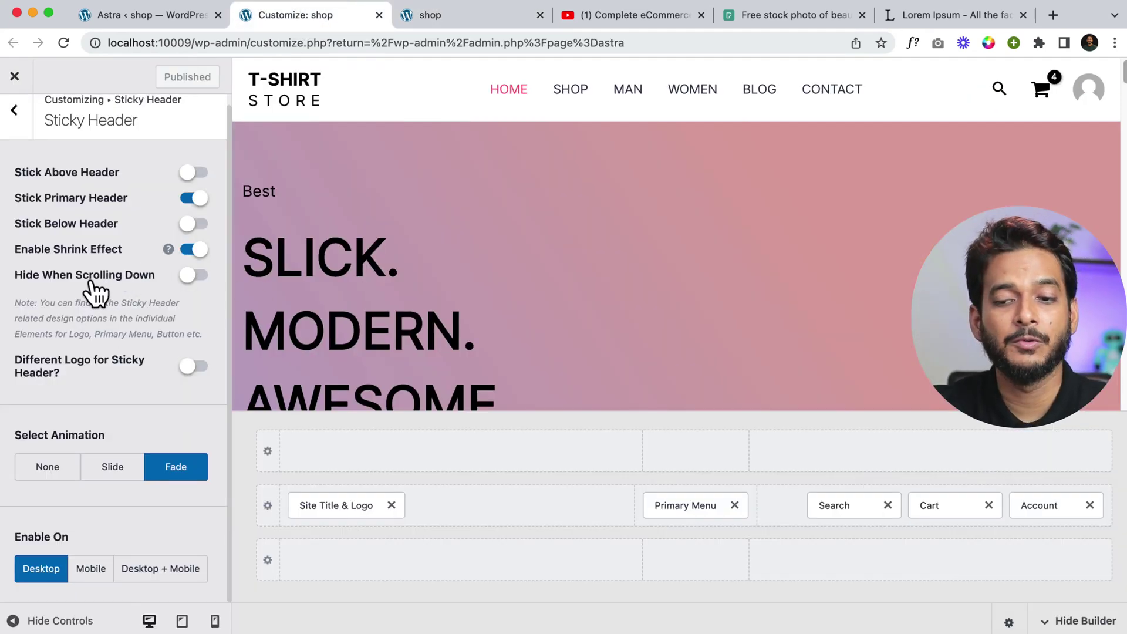
# Enable Hide When Scrolling Down for the sticky header and publish it.
pyautogui.click(199, 276)
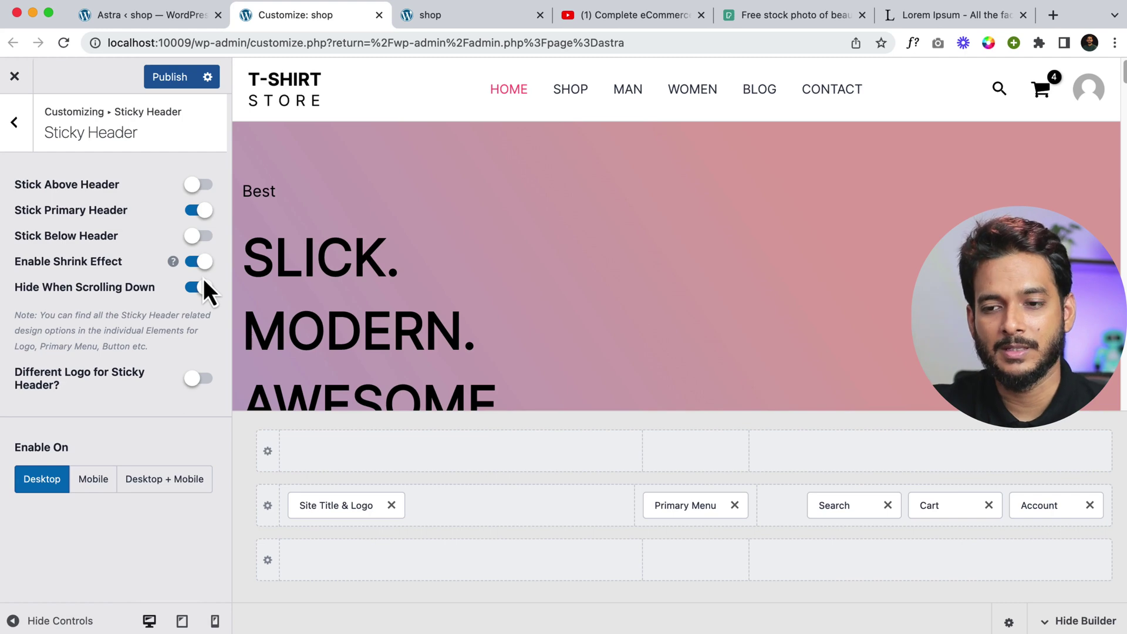
pyautogui.click(163, 85)
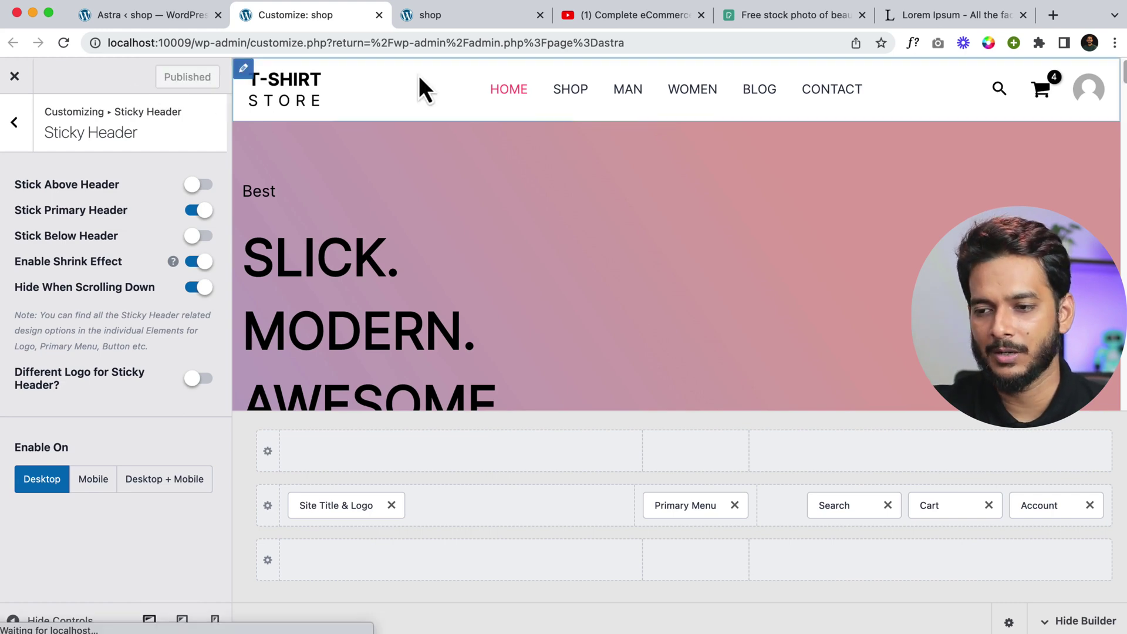
pyautogui.click(467, 16)
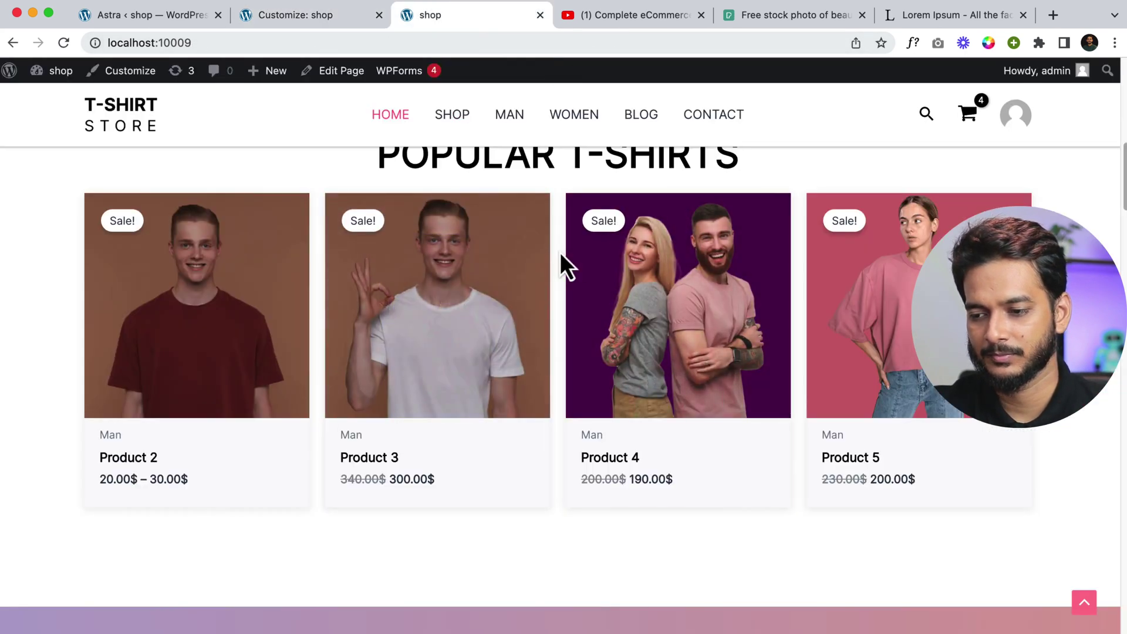
# Reload the live store, scroll up and down to verify the header hides, then return to the Customizer.
pyautogui.rightClick(562, 251)
pyautogui.click(614, 295)
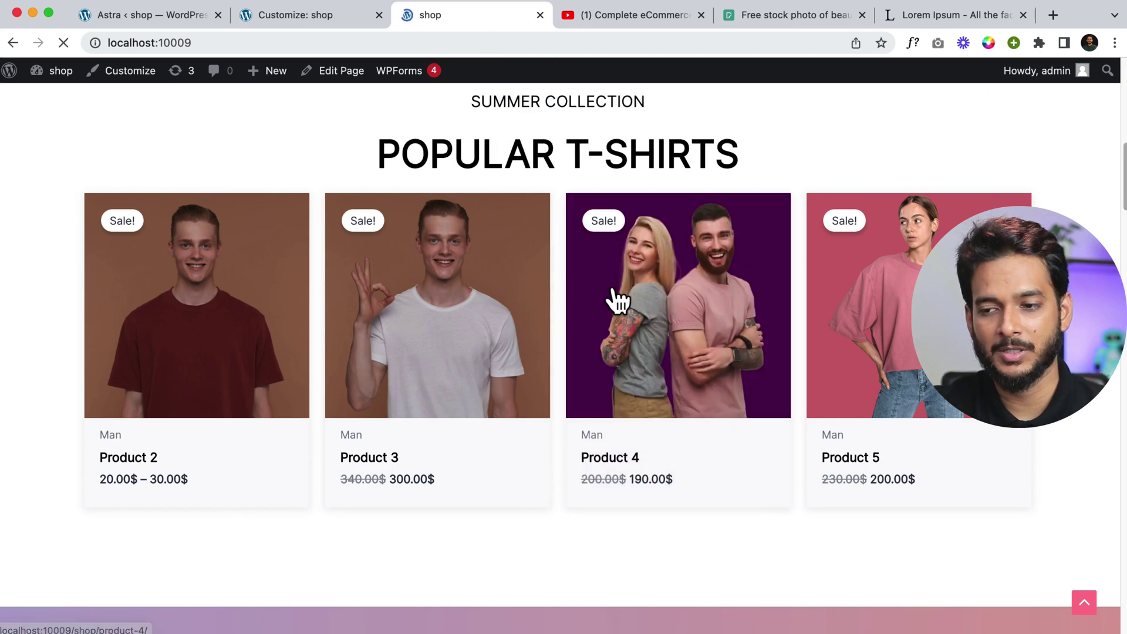
pyautogui.scroll(6, 582, 272)
pyautogui.scroll(3, 584, 278)
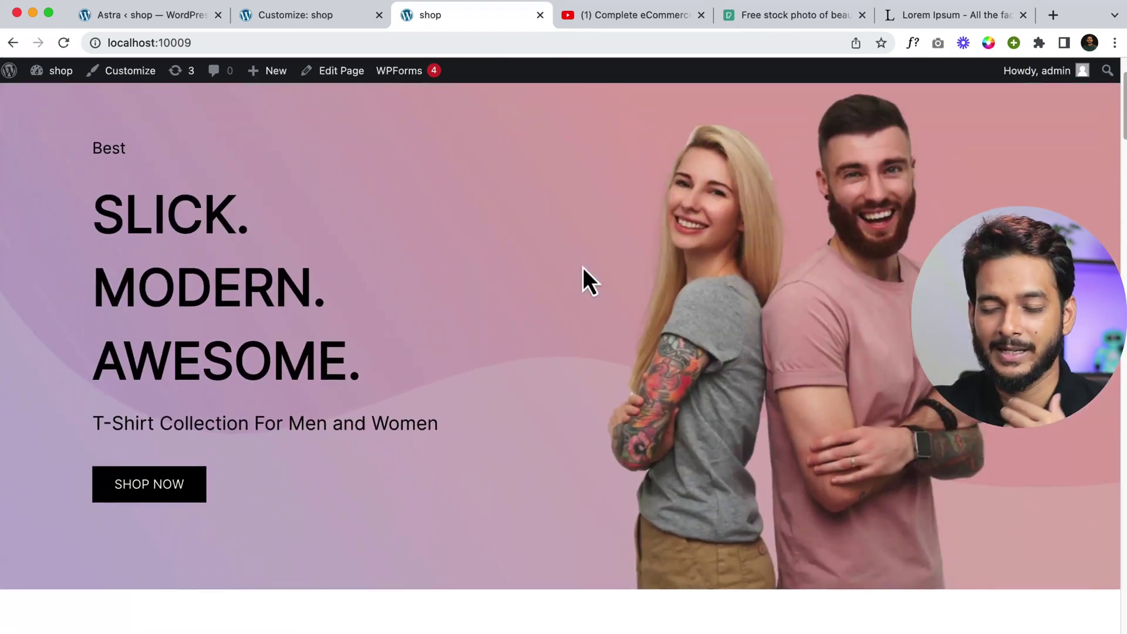
pyautogui.scroll(-10, 584, 279)
pyautogui.scroll(-12, 583, 267)
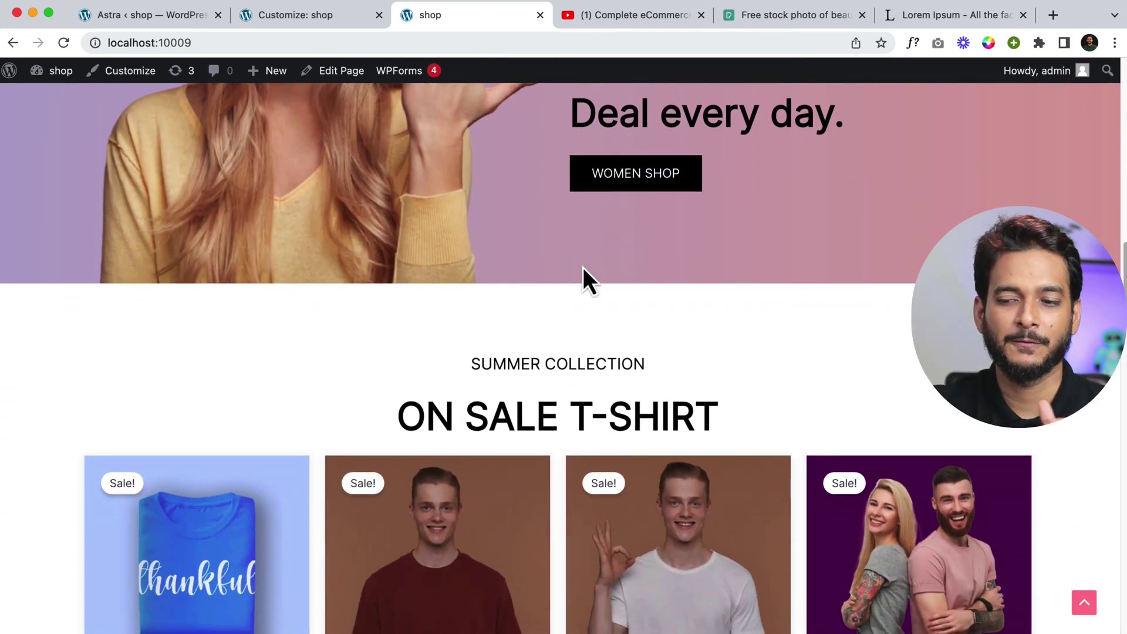
pyautogui.scroll(3, 583, 271)
pyautogui.scroll(-2, 582, 264)
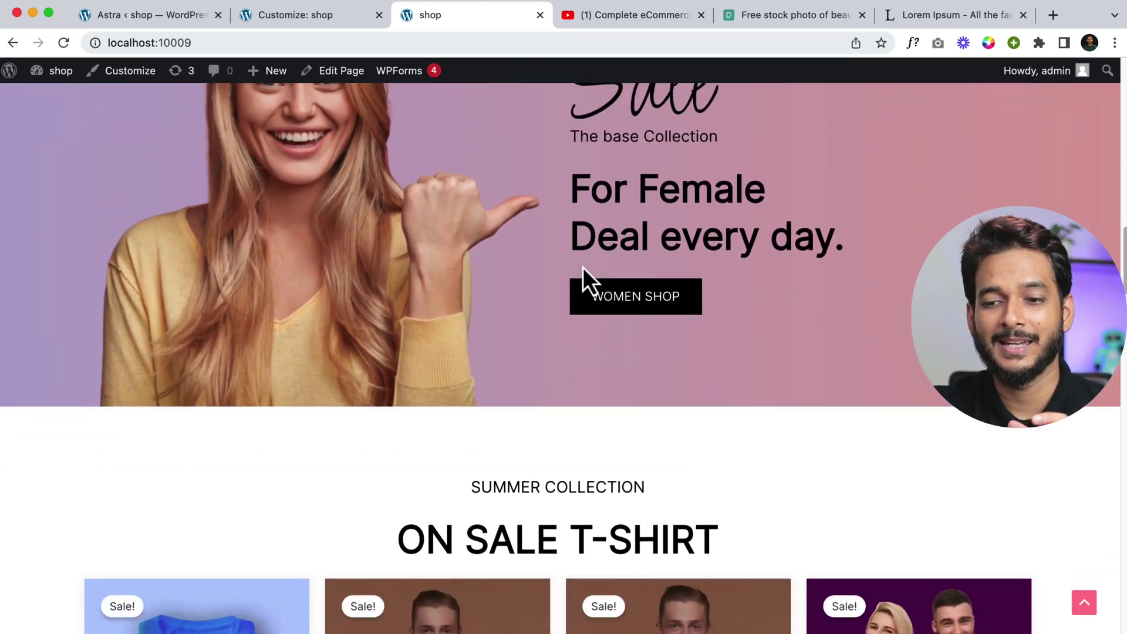
pyautogui.scroll(2, 583, 267)
pyautogui.scroll(-2, 583, 267)
pyautogui.scroll(10, 583, 267)
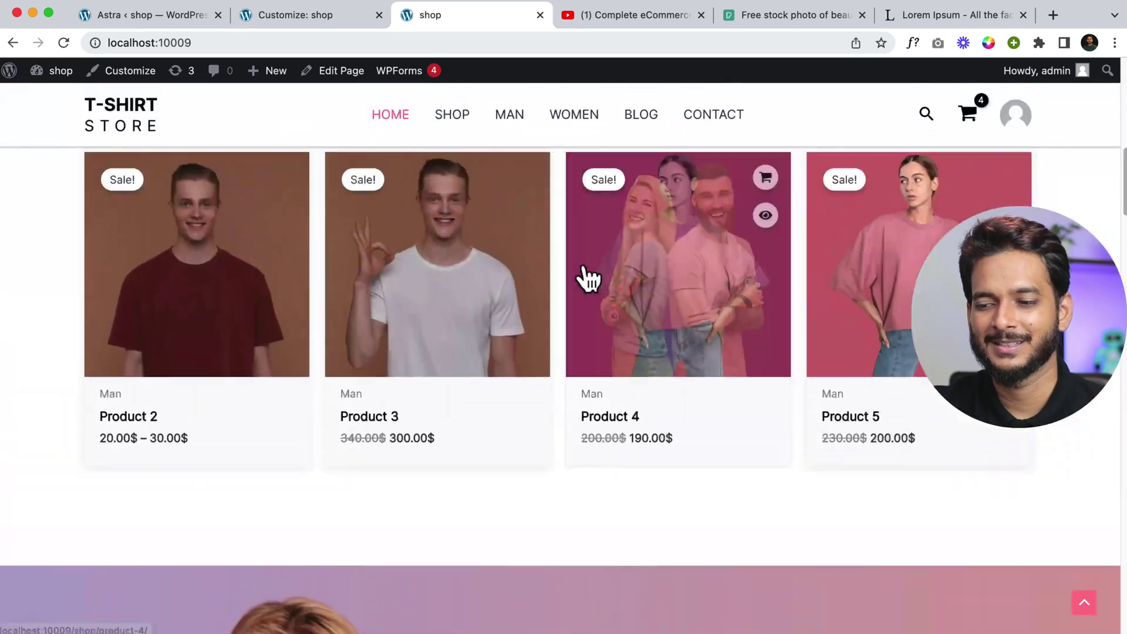
pyautogui.scroll(-5, 583, 267)
pyautogui.scroll(-15, 583, 267)
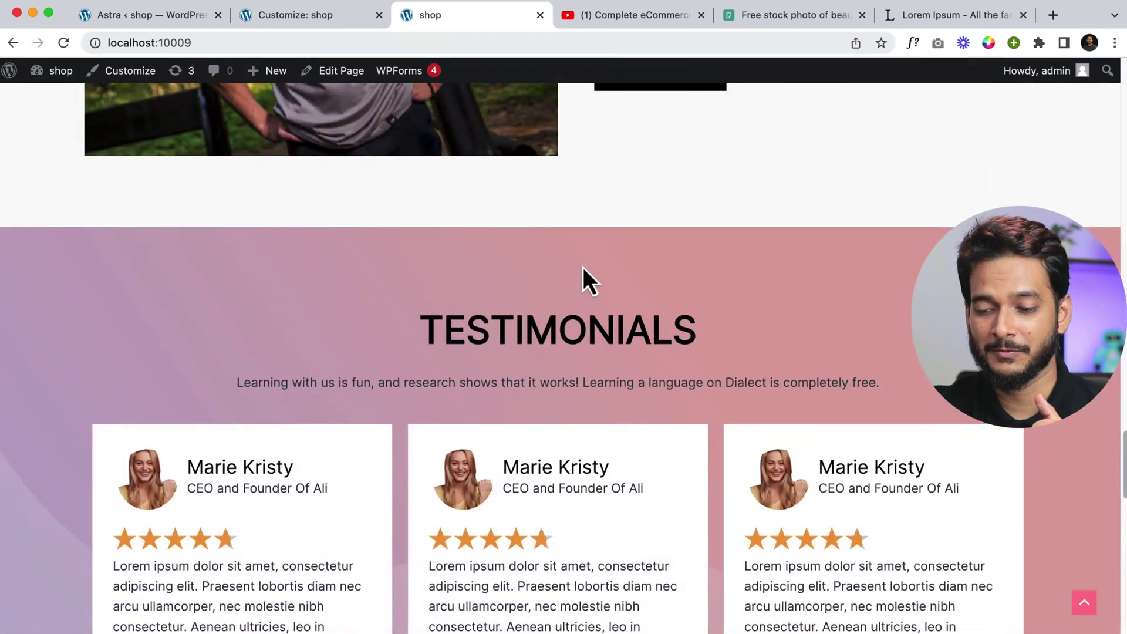
pyautogui.scroll(-1, 583, 267)
pyautogui.scroll(20, 583, 267)
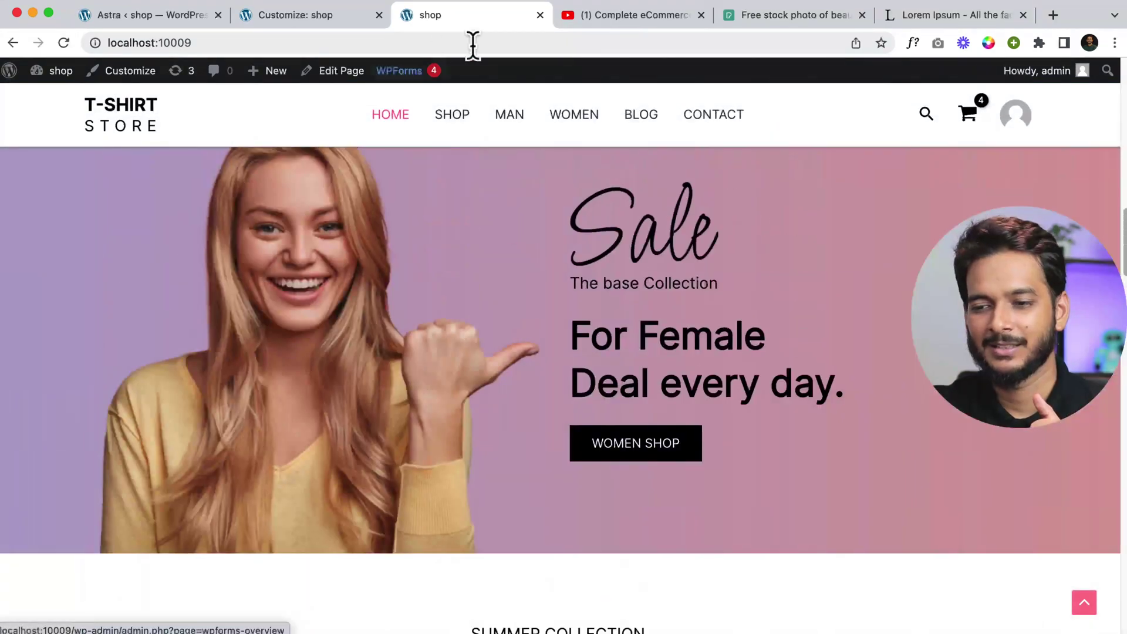
pyautogui.click(315, 13)
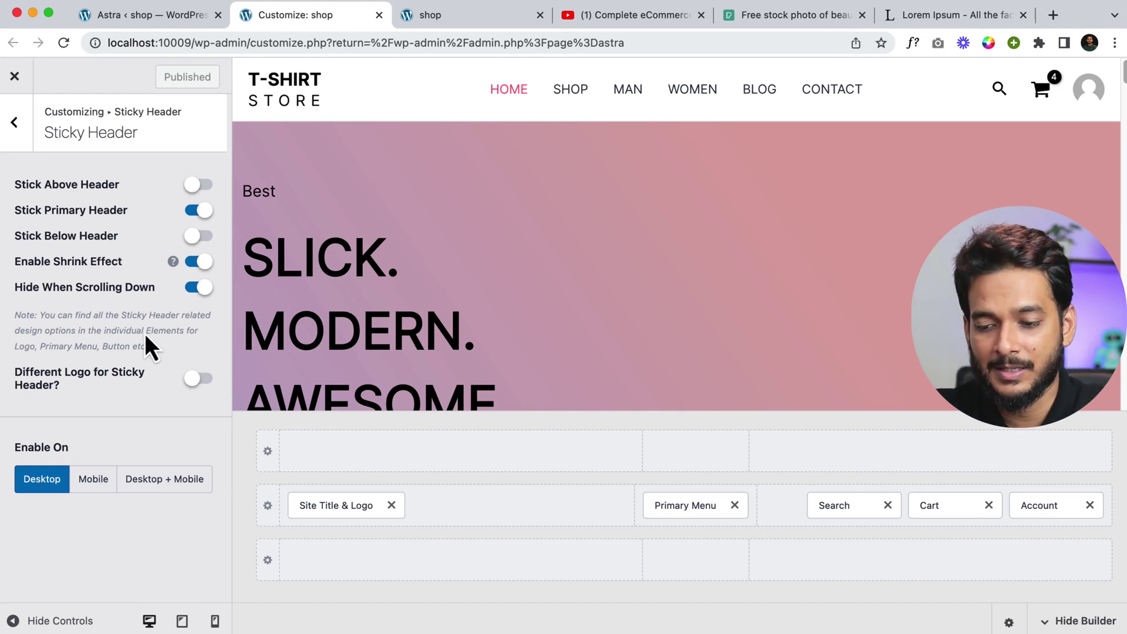
# In the primary header's Design options, reset the sticky background to transparent and enable Background Blur.
pyautogui.click(267, 506)
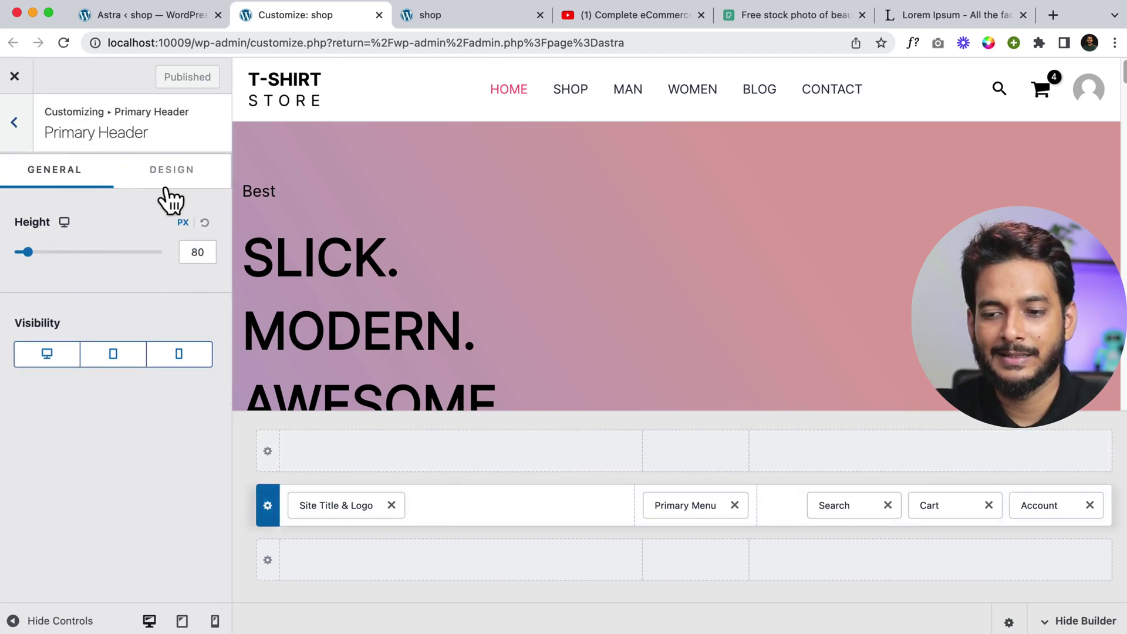
pyautogui.click(176, 170)
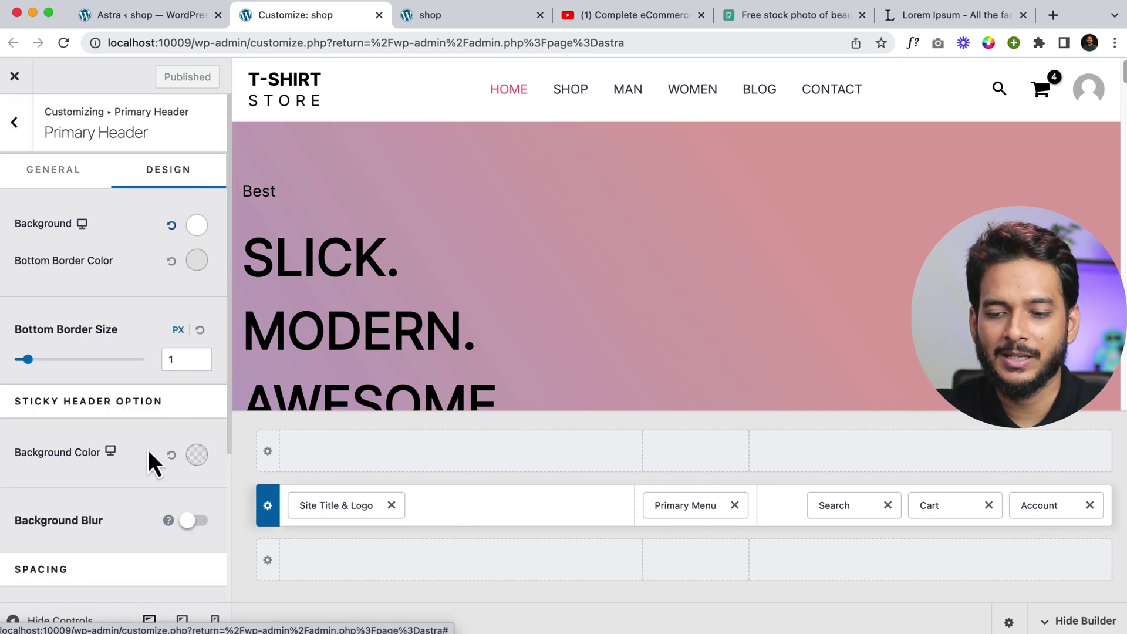
pyautogui.scroll(-2, 83, 470)
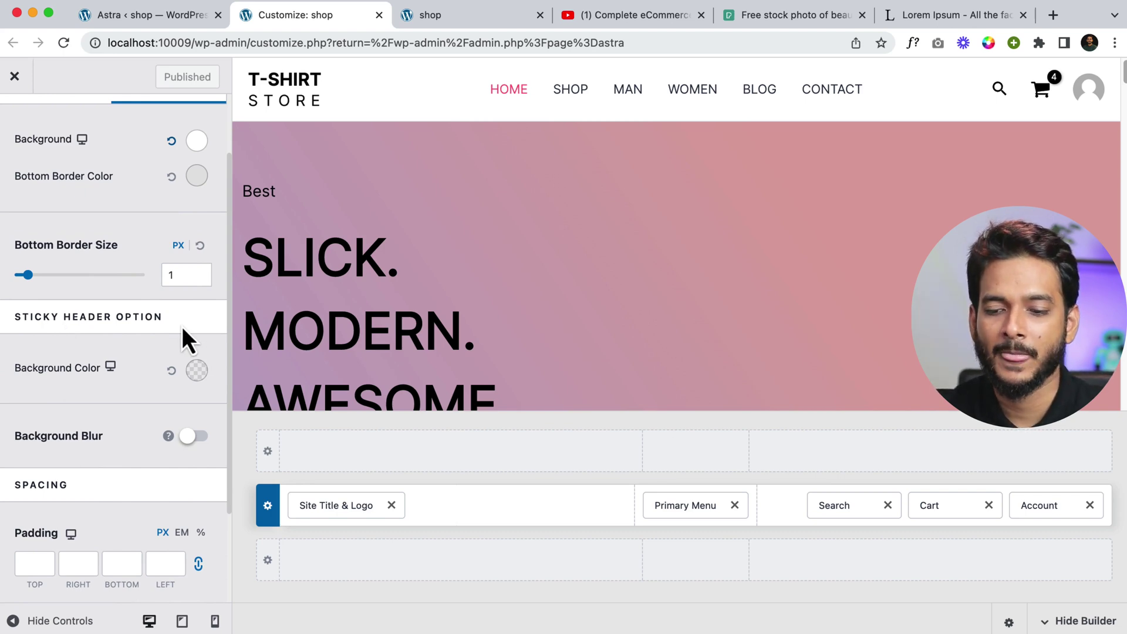
pyautogui.click(196, 371)
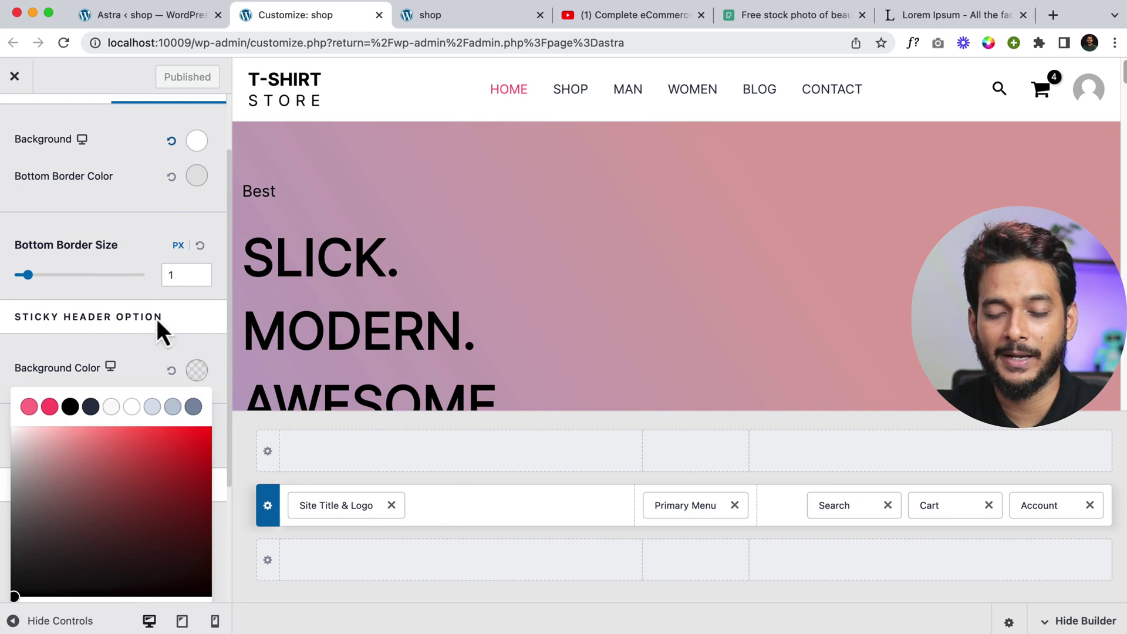
pyautogui.click(194, 452)
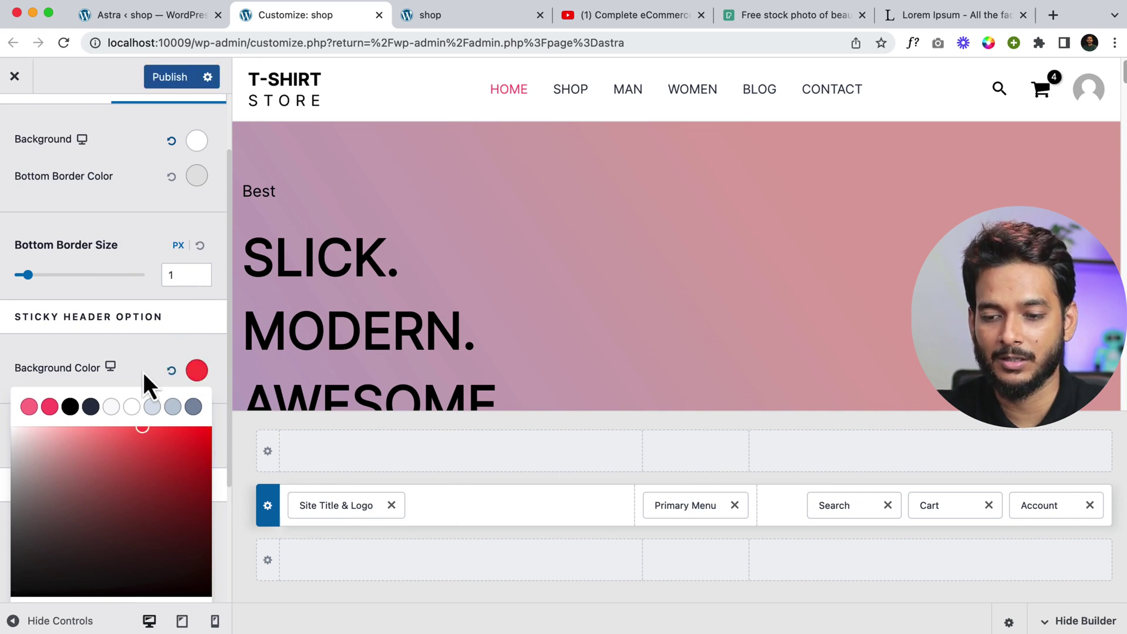
pyautogui.click(143, 372)
pyautogui.click(171, 371)
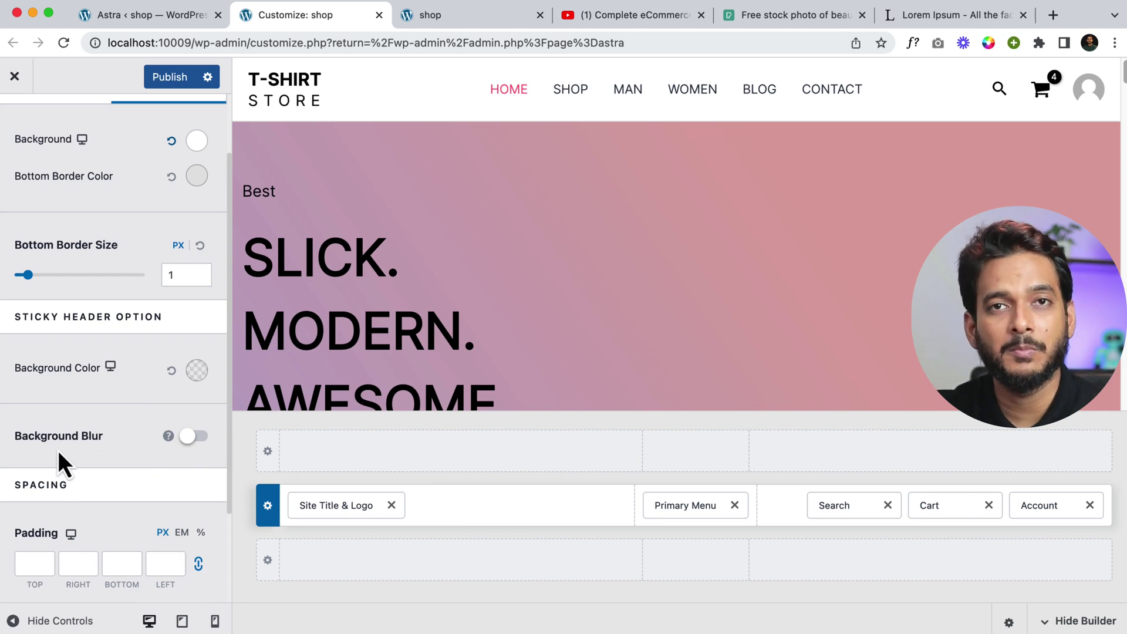
pyautogui.moveTo(171, 436)
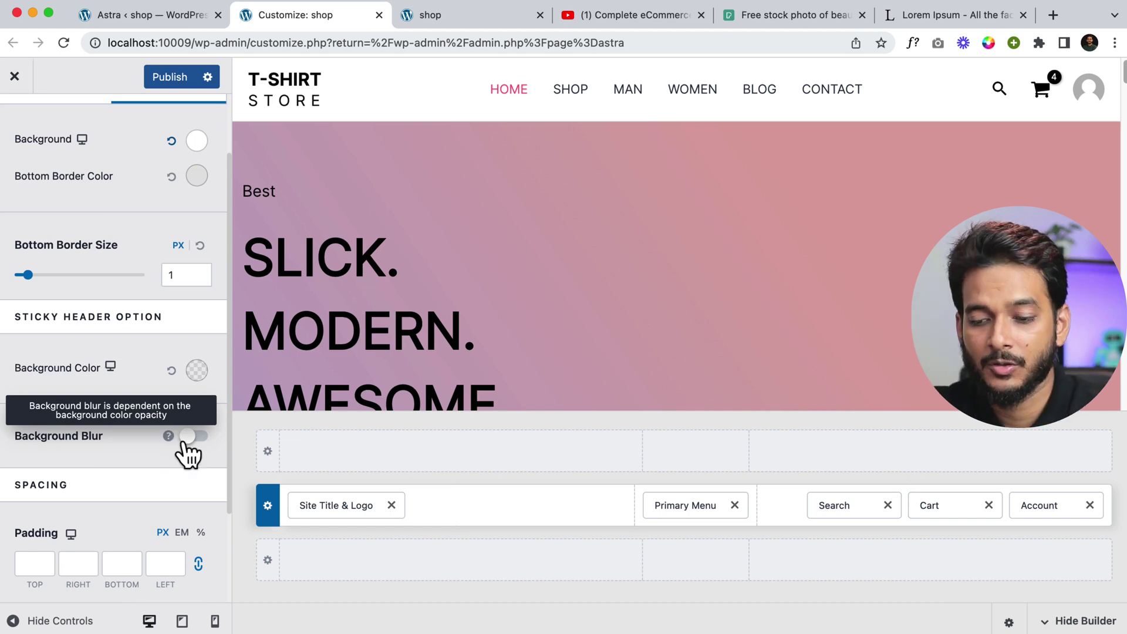
pyautogui.click(194, 438)
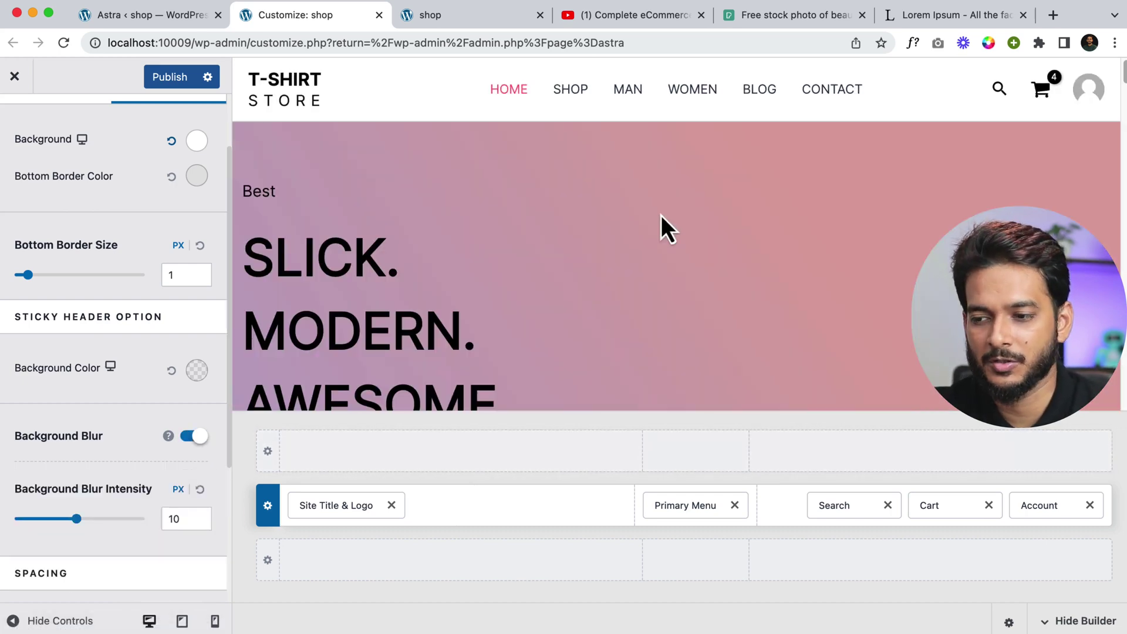
# Set the sticky header's Blur Intensity to 11 and publish.
pyautogui.scroll(-5, 661, 215)
pyautogui.scroll(-15, 661, 215)
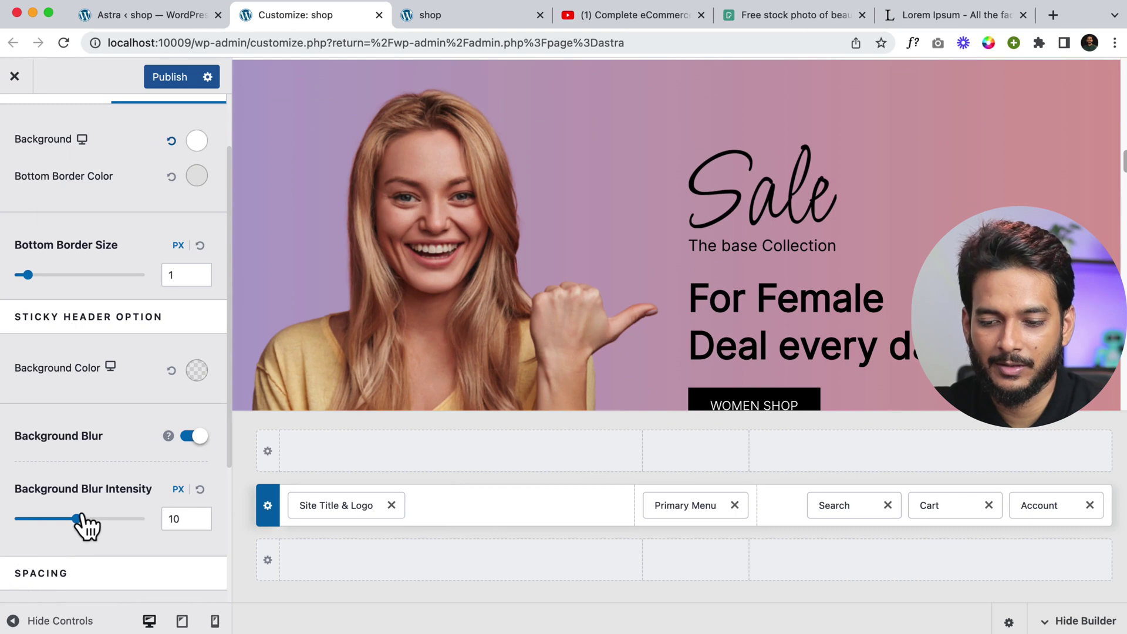
pyautogui.moveTo(78, 519)
pyautogui.mouseDown()
pyautogui.moveTo(43, 519)
pyautogui.moveTo(83, 519)
pyautogui.mouseUp()
pyautogui.click(170, 85)
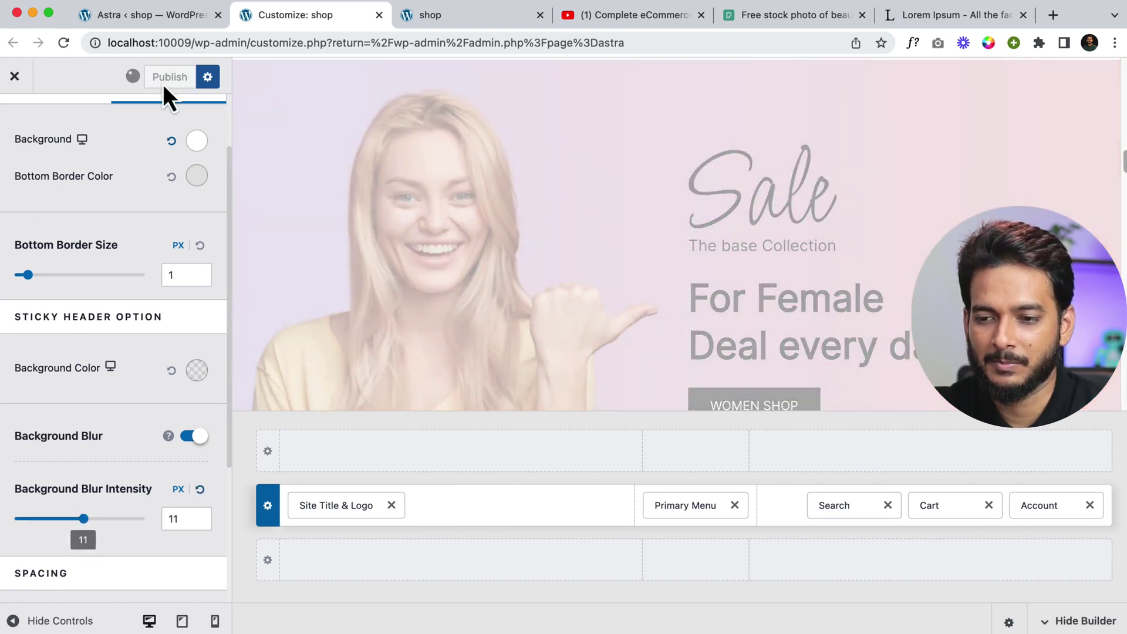
# Reload the live store and scroll to check the blurred header, then return to the Customizer.
pyautogui.click(495, 11)
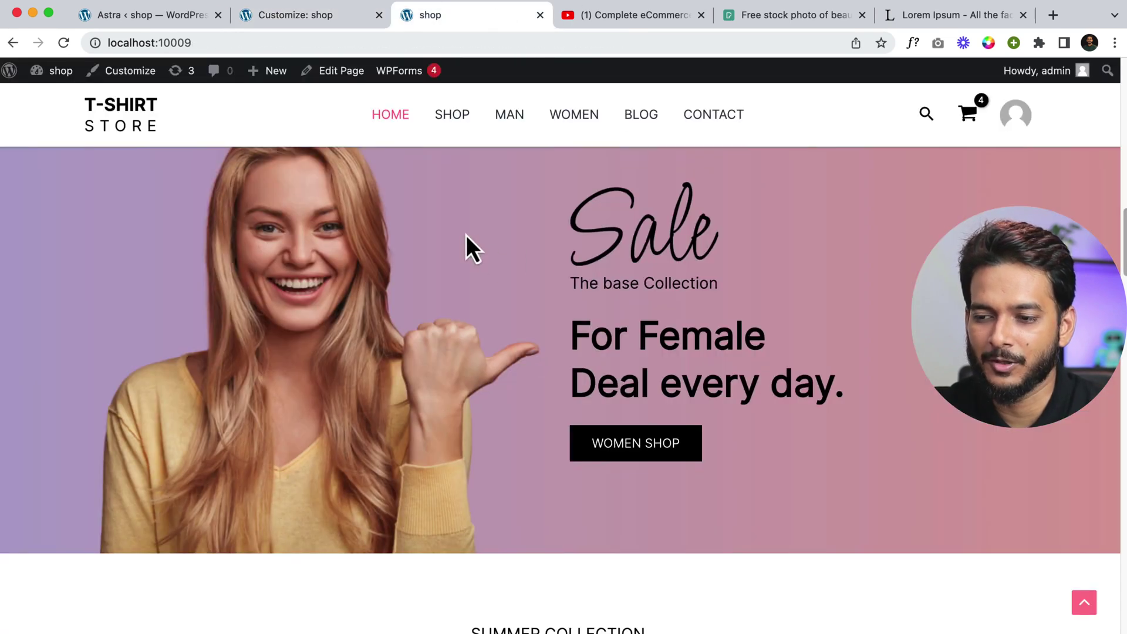
pyautogui.click(508, 43)
pyautogui.press('Return')
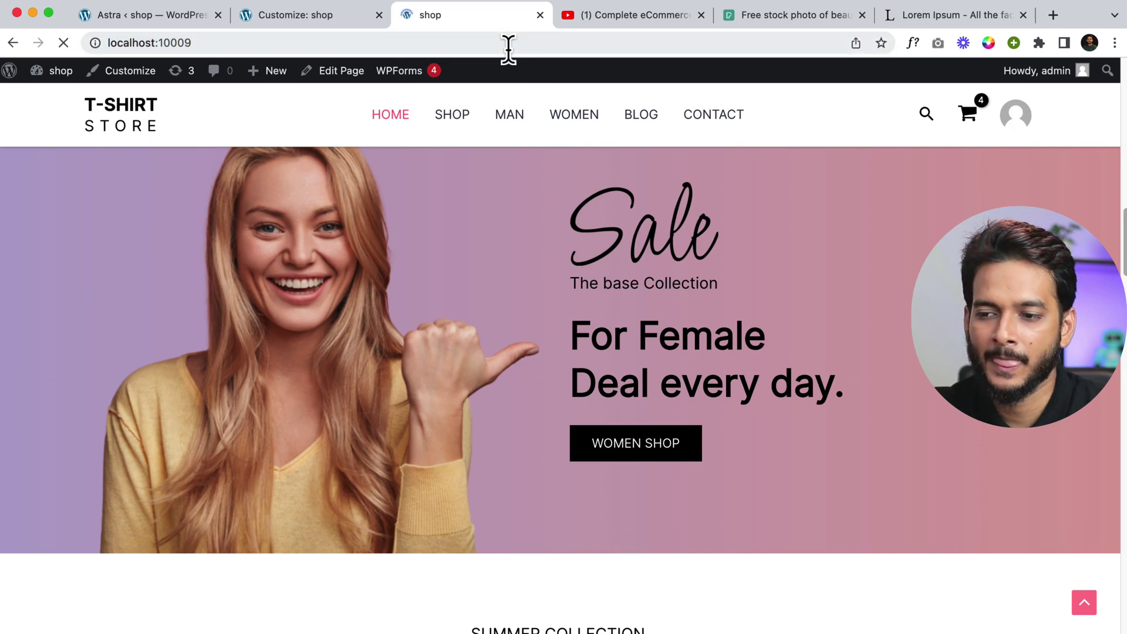
pyautogui.scroll(-10, 643, 352)
pyautogui.scroll(-4, 644, 354)
pyautogui.scroll(20, 644, 358)
pyautogui.scroll(-16, 644, 360)
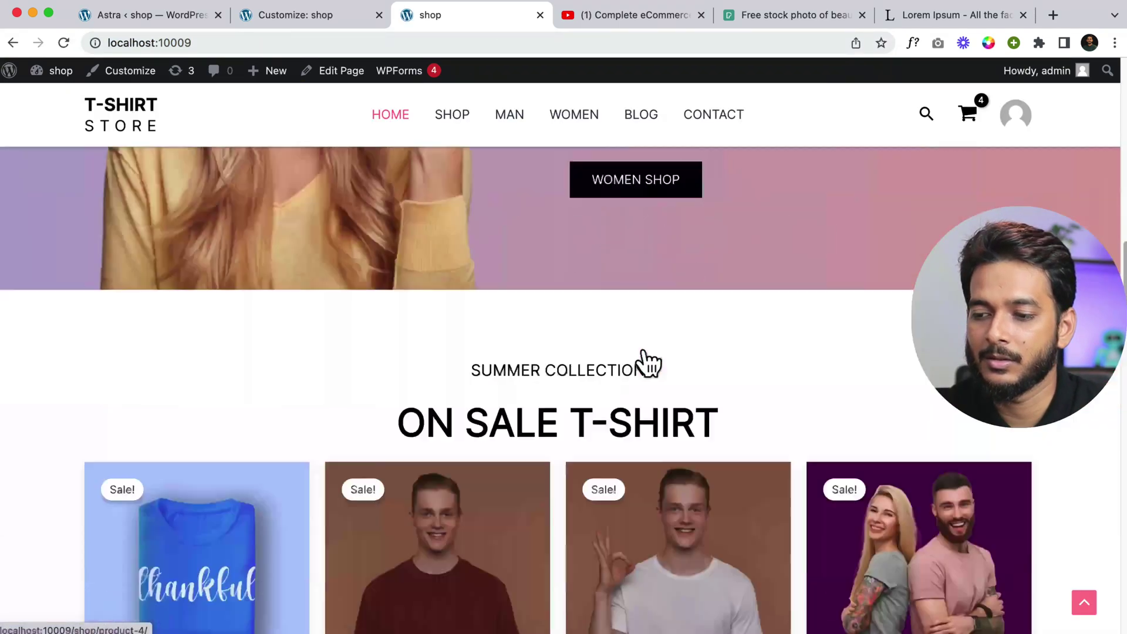
pyautogui.click(339, 22)
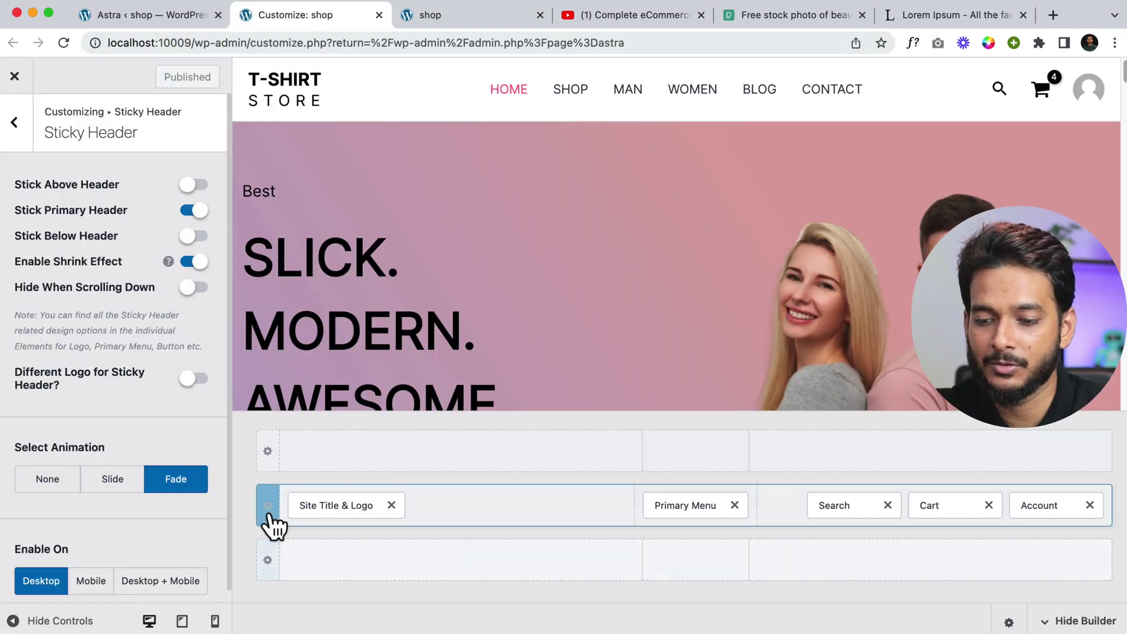
# Set the primary row's sticky header background to semi-transparent black (0000004D).
pyautogui.click(269, 516)
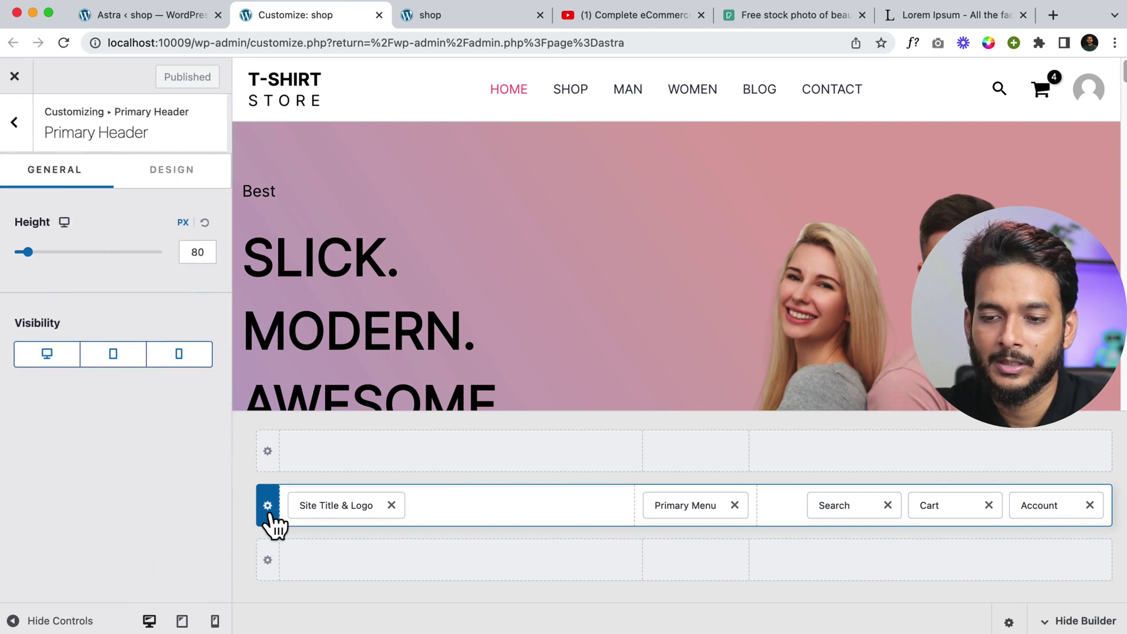
pyautogui.click(179, 173)
pyautogui.scroll(-3, 157, 459)
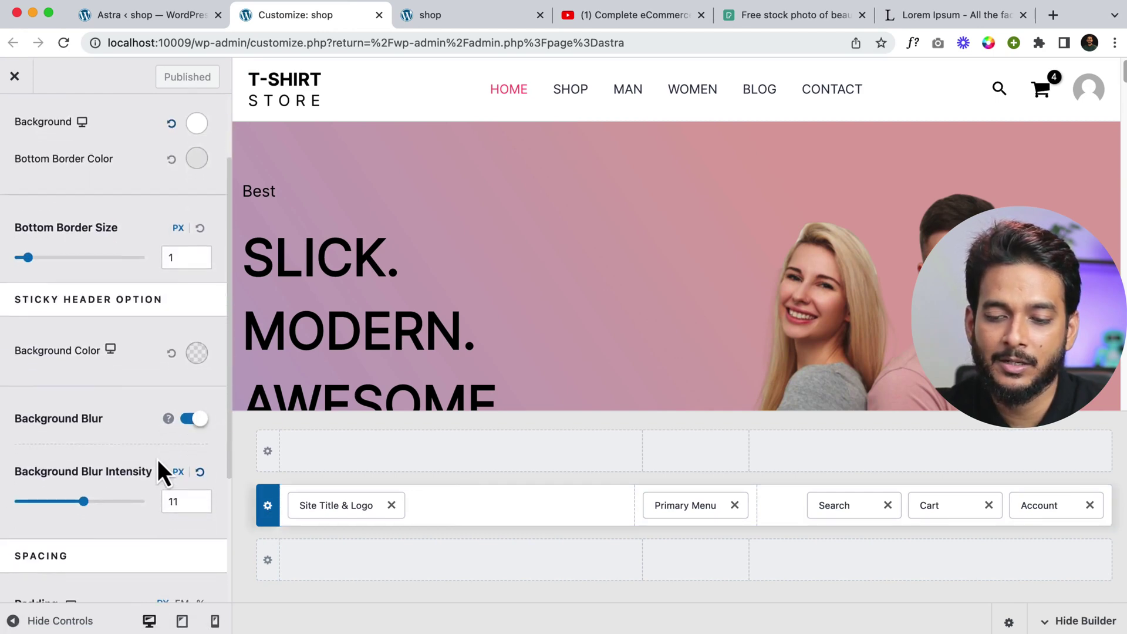
pyautogui.click(197, 351)
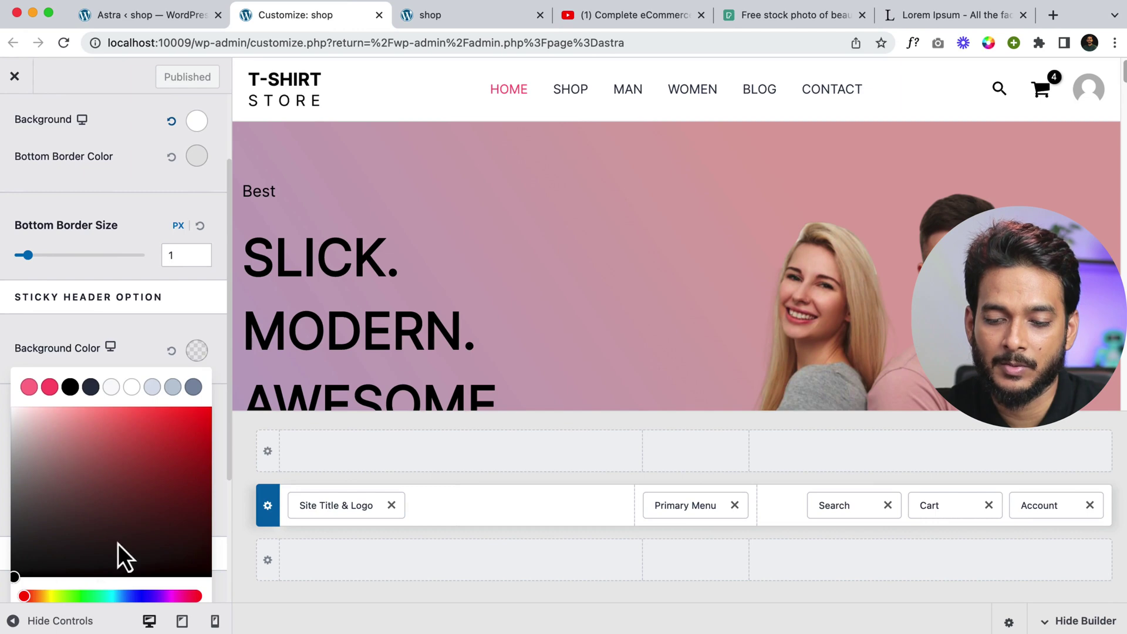
pyautogui.scroll(-2, 118, 544)
pyautogui.moveTo(121, 529); pyautogui.dragTo(77, 528)
# Scroll the preview to check the blurred dark sticky header, then close the colour picker.
pyautogui.scroll(-5, 738, 109)
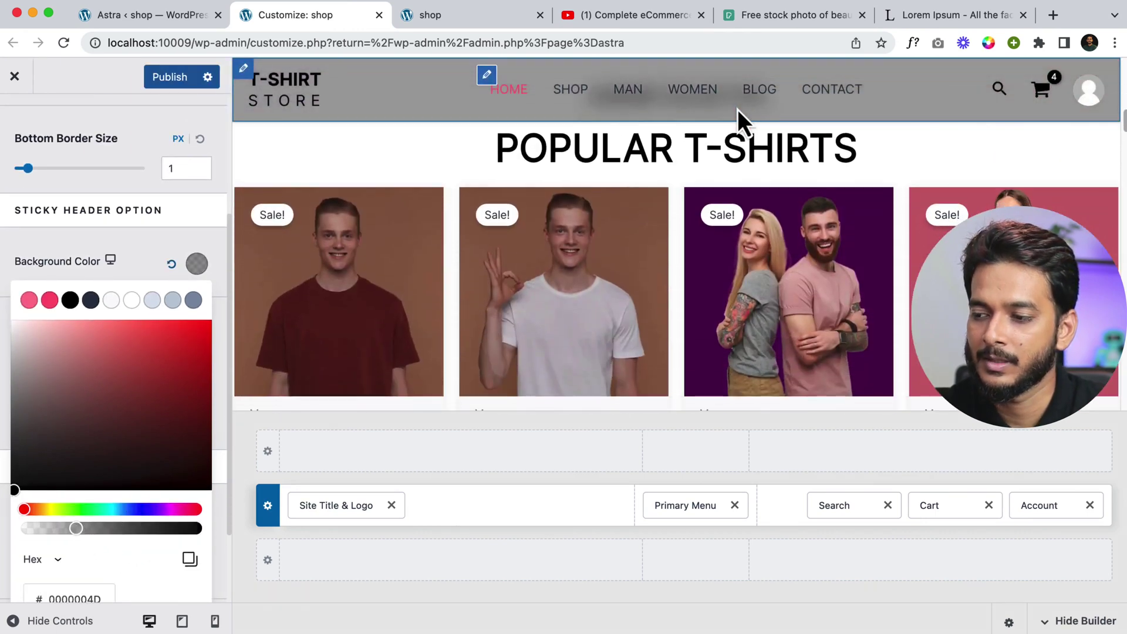
pyautogui.scroll(-4, 763, 271)
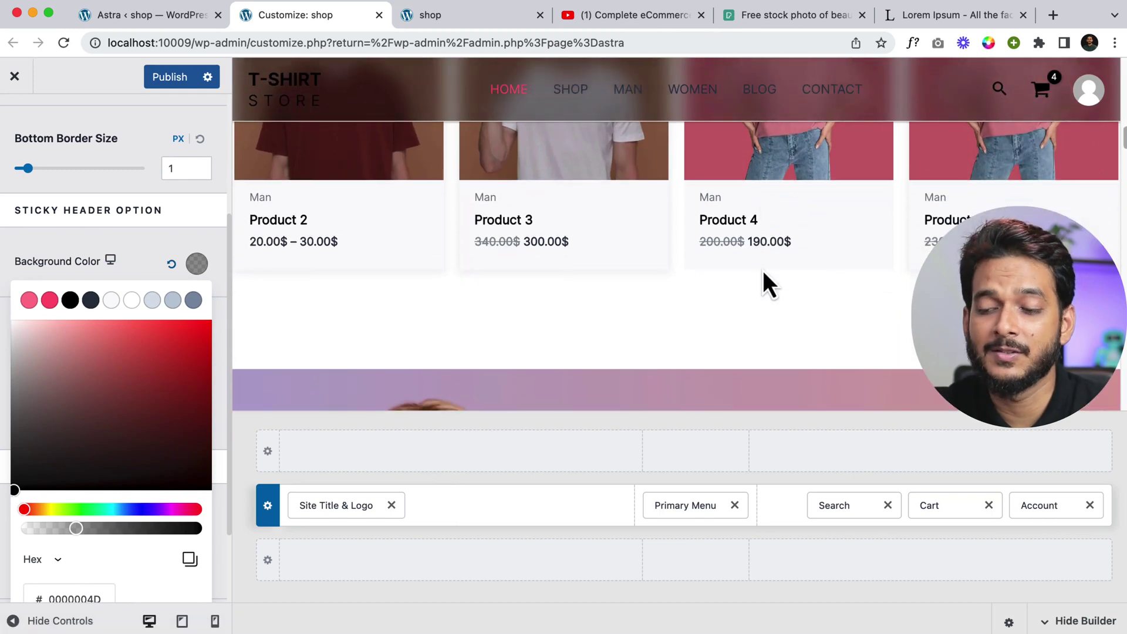
pyautogui.scroll(10, 763, 270)
pyautogui.scroll(-5, 763, 271)
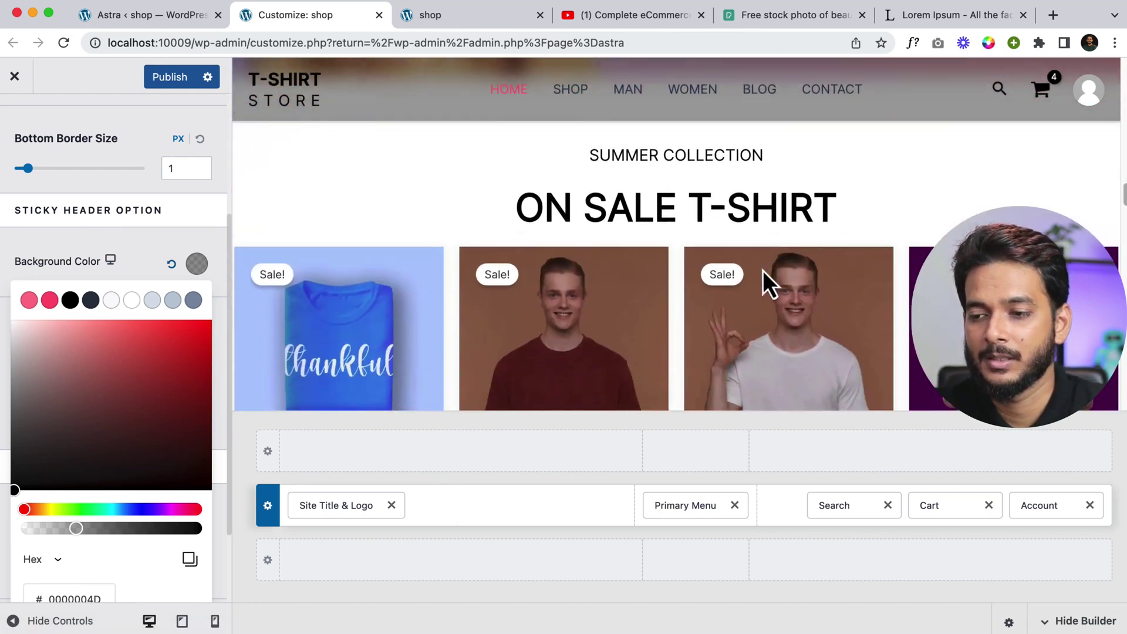
pyautogui.scroll(5, 763, 270)
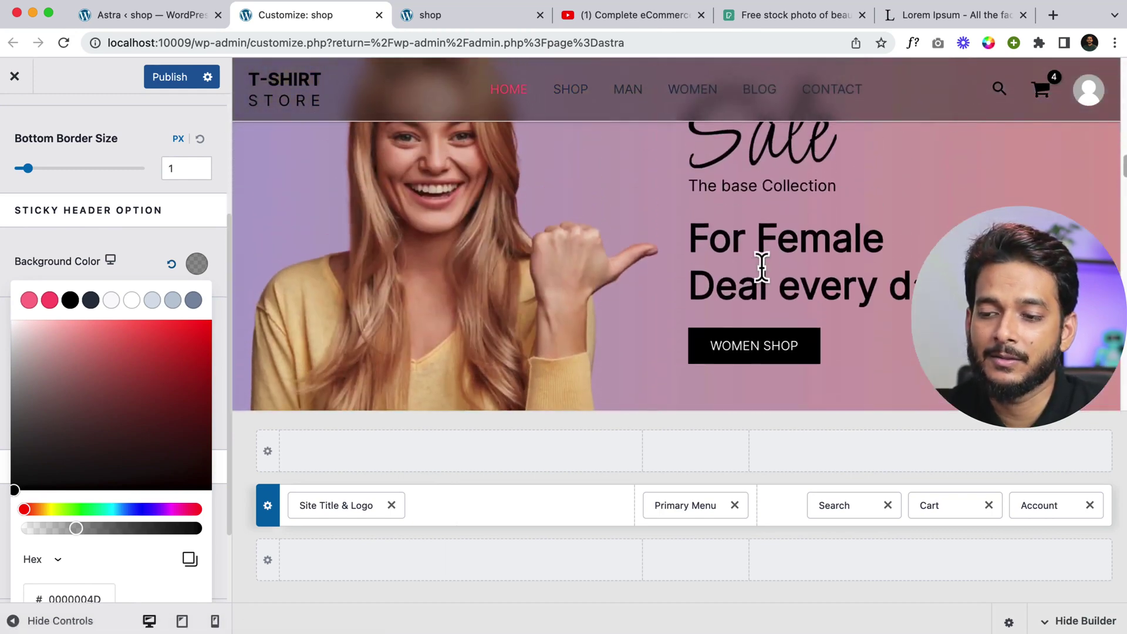
pyautogui.scroll(-5, 763, 270)
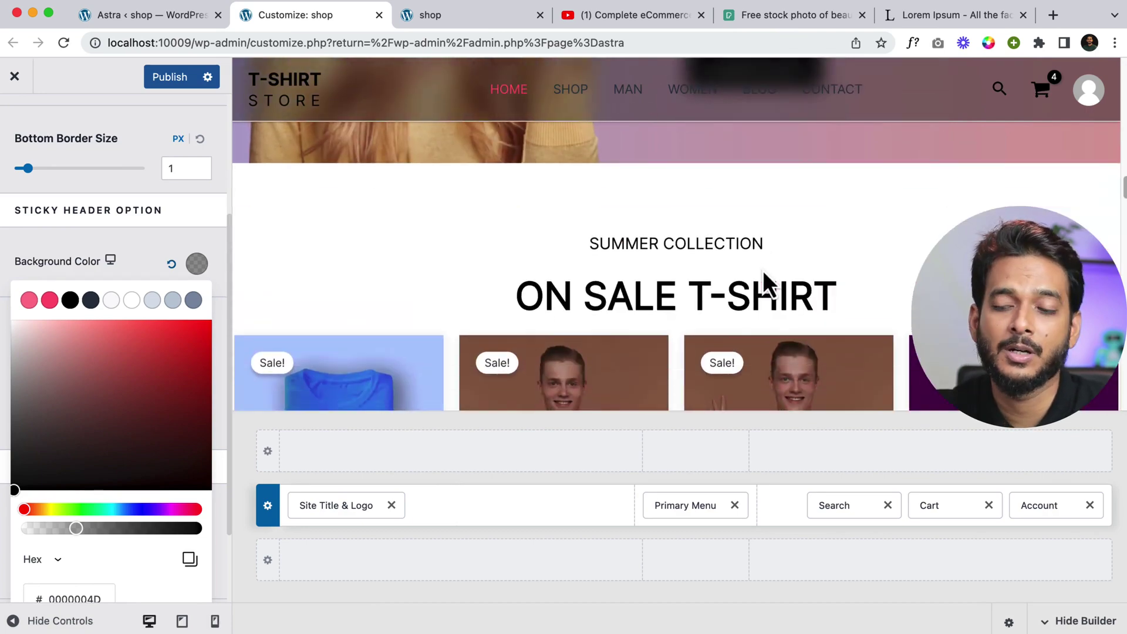
pyautogui.scroll(-2, 763, 270)
pyautogui.scroll(5, 762, 270)
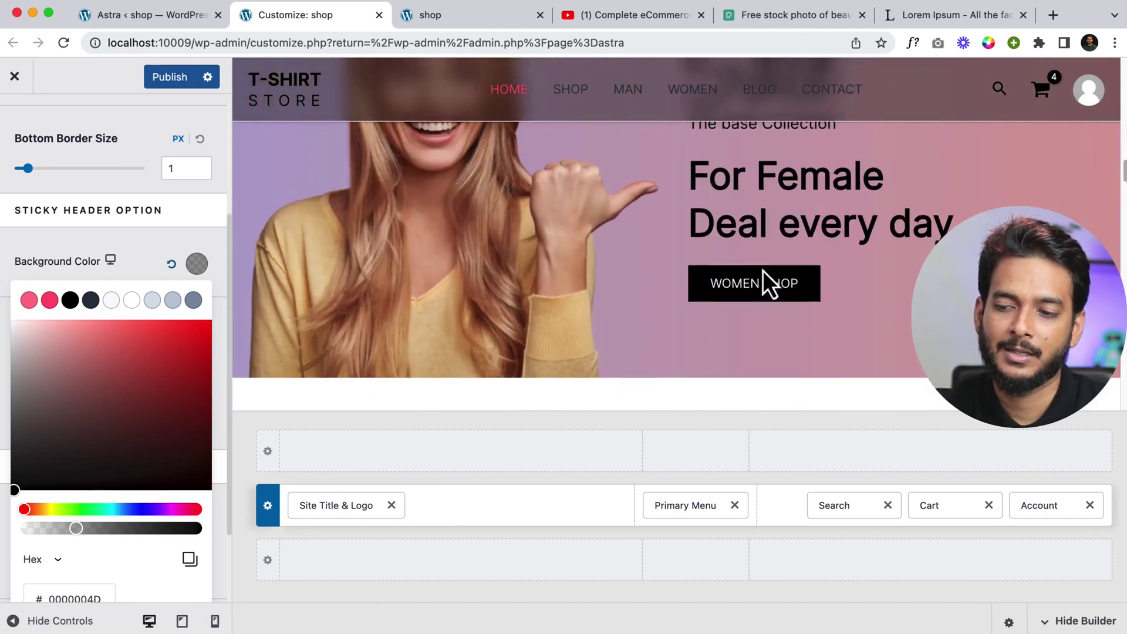
pyautogui.scroll(-5, 766, 270)
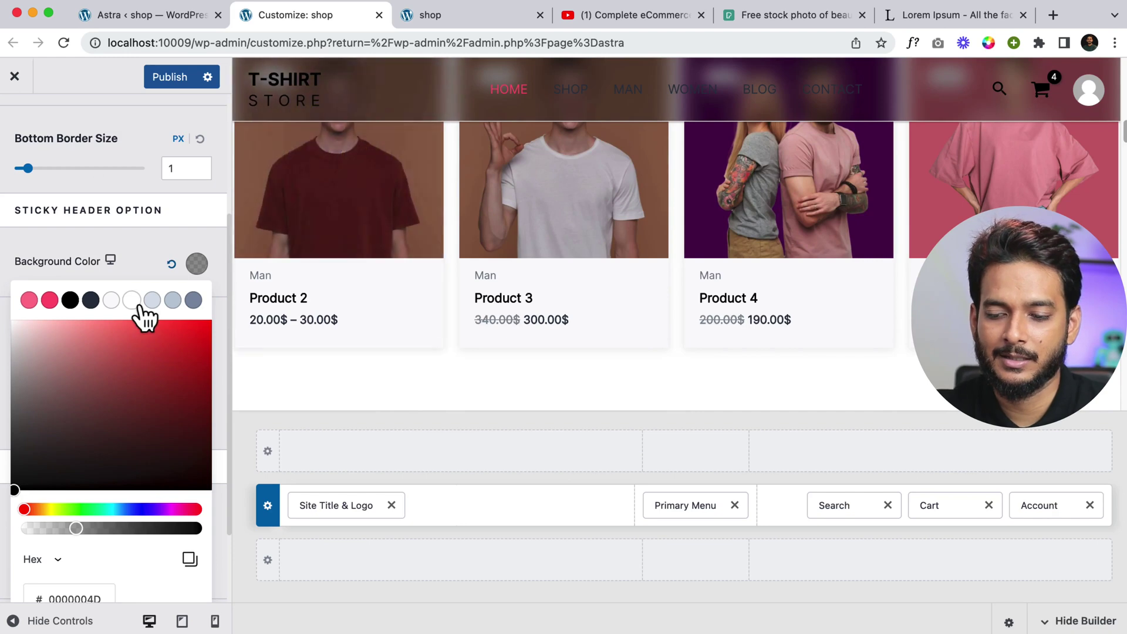
pyautogui.scroll(-1, 139, 305)
pyautogui.click(140, 230)
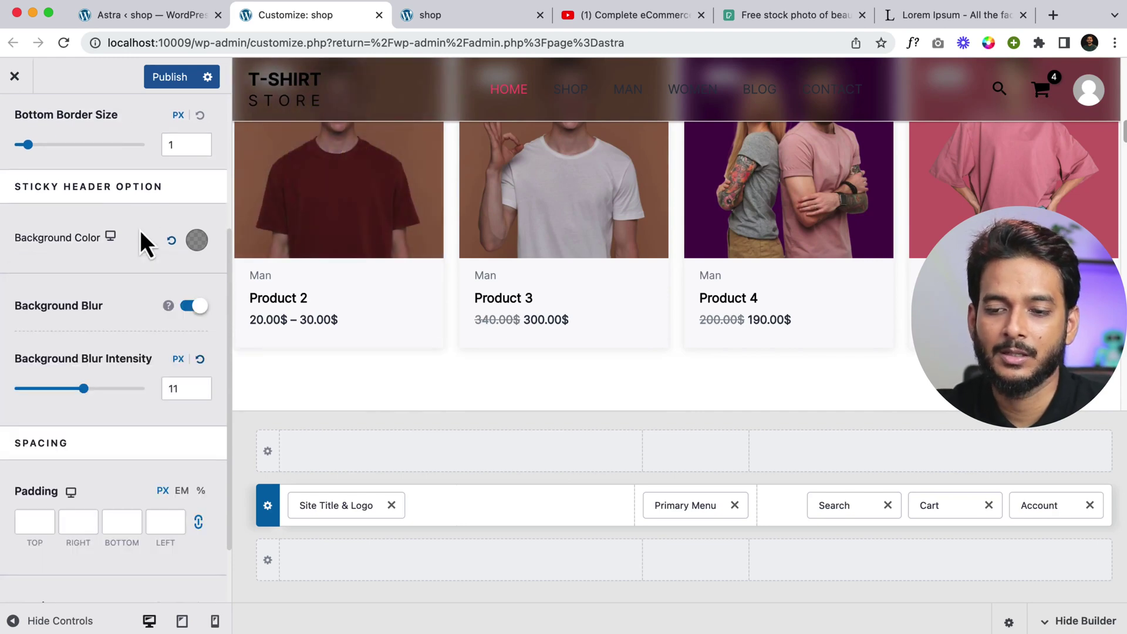
pyautogui.scroll(5, 139, 230)
# Turn on Hide When Scrolling Down in the Sticky Header settings.
pyautogui.click(23, 130)
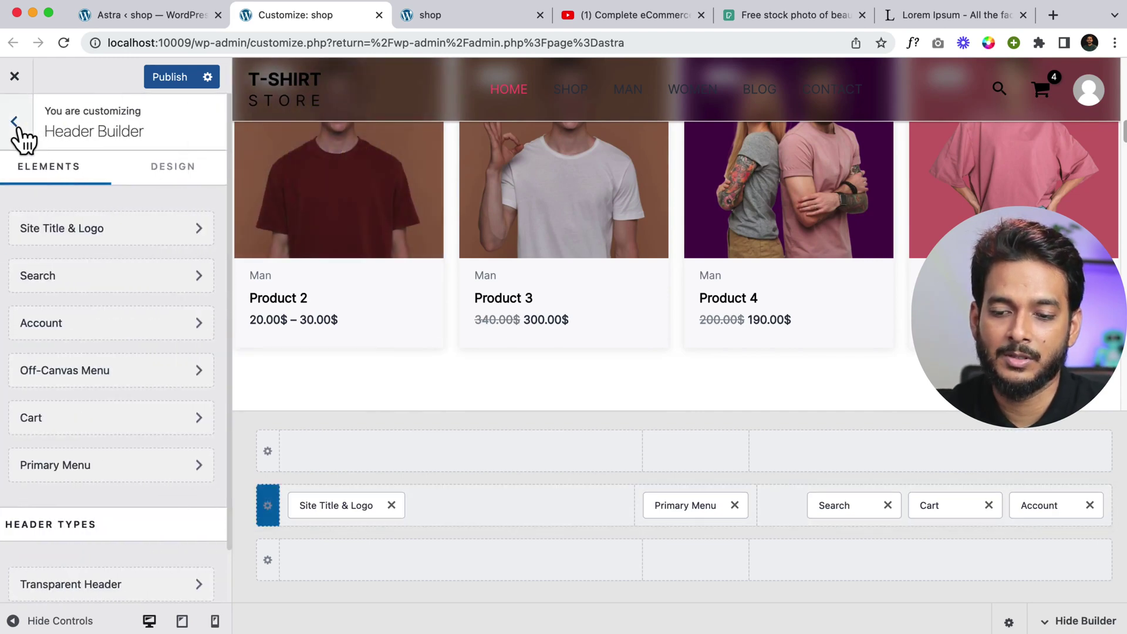
pyautogui.scroll(-1, 106, 419)
pyautogui.scroll(-1, 106, 420)
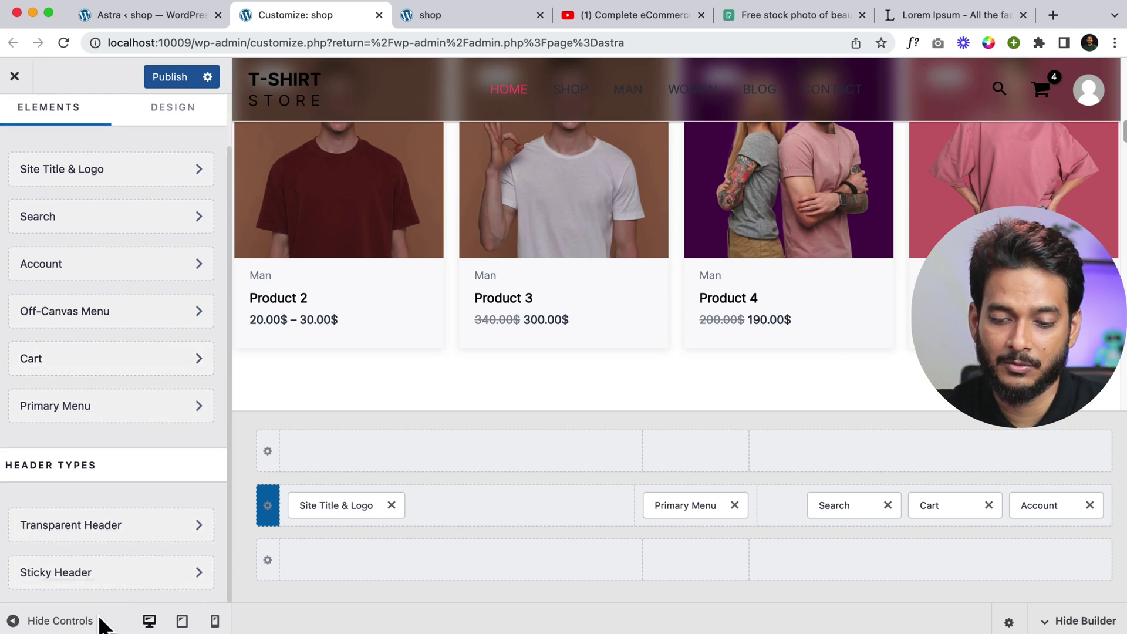
pyautogui.click(115, 574)
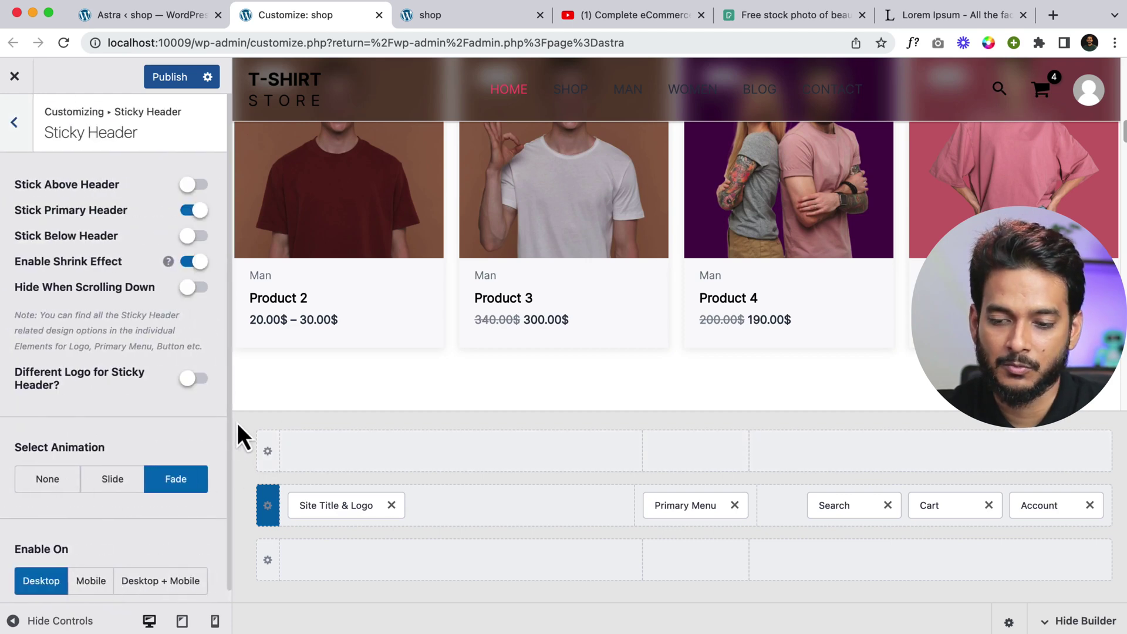
pyautogui.click(198, 287)
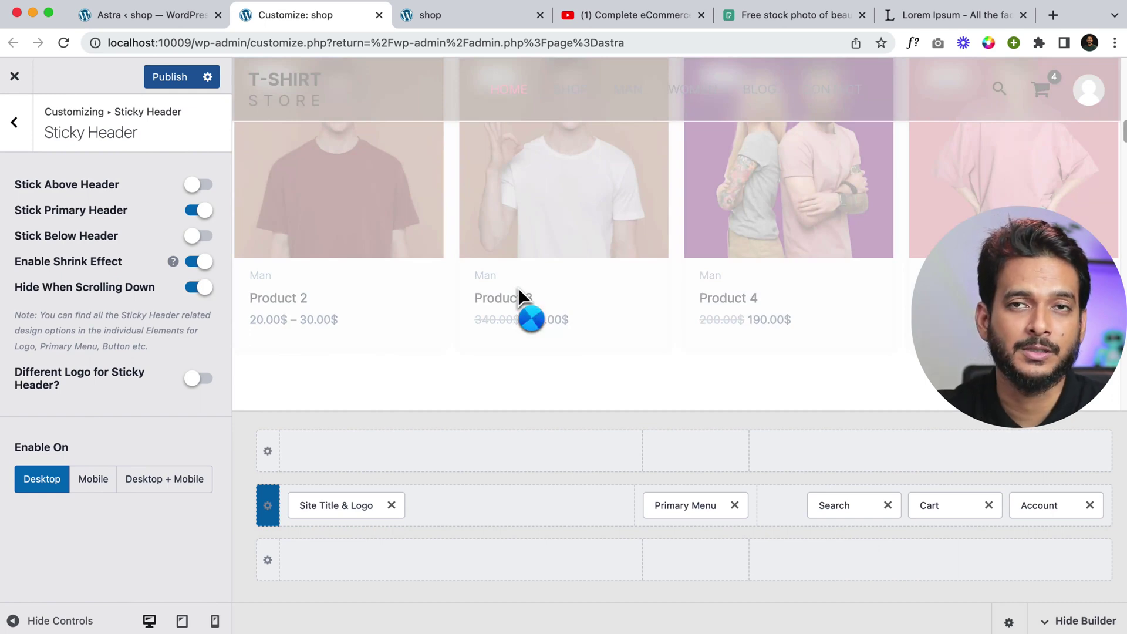
# Scroll the preview to confirm the header hides, then return to the Header Builder.
pyautogui.scroll(4, 551, 277)
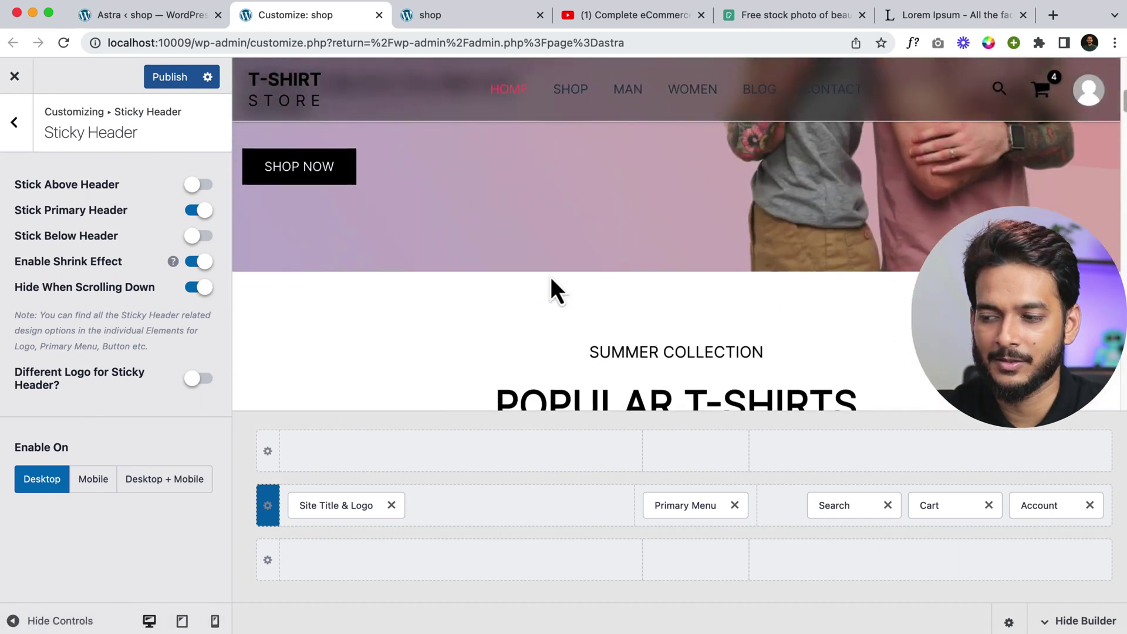
pyautogui.scroll(-10, 551, 276)
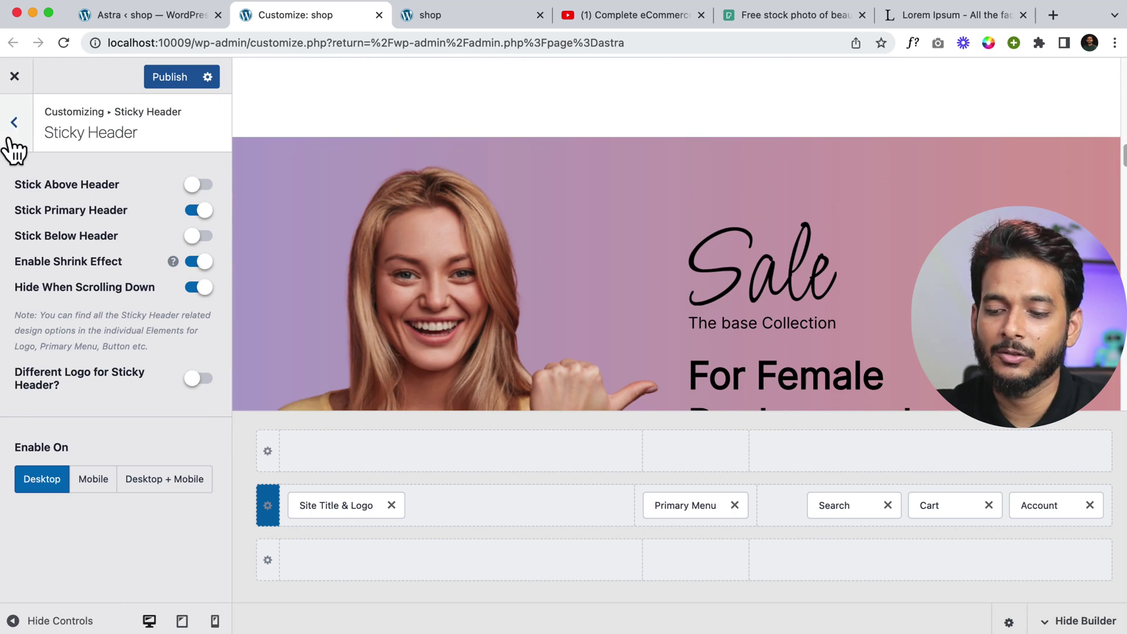
pyautogui.click(13, 137)
pyautogui.scroll(-2, 126, 414)
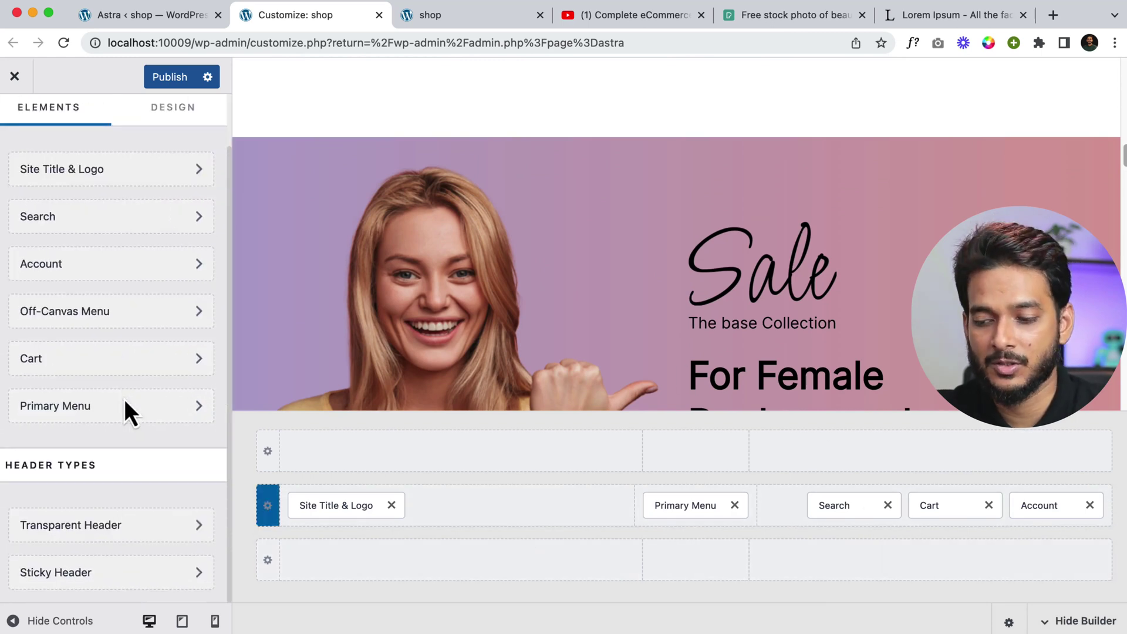
# Show the Primary Menu's Design tab scrolled down to its Sticky Header Options.
pyautogui.click(684, 510)
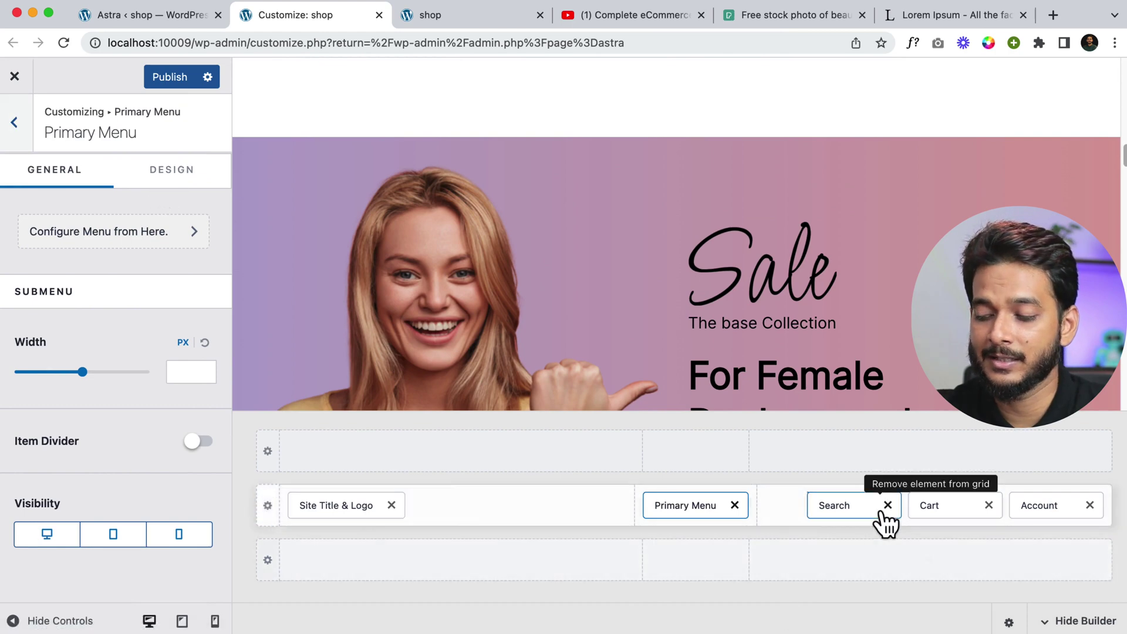
pyautogui.click(1020, 510)
pyautogui.click(956, 519)
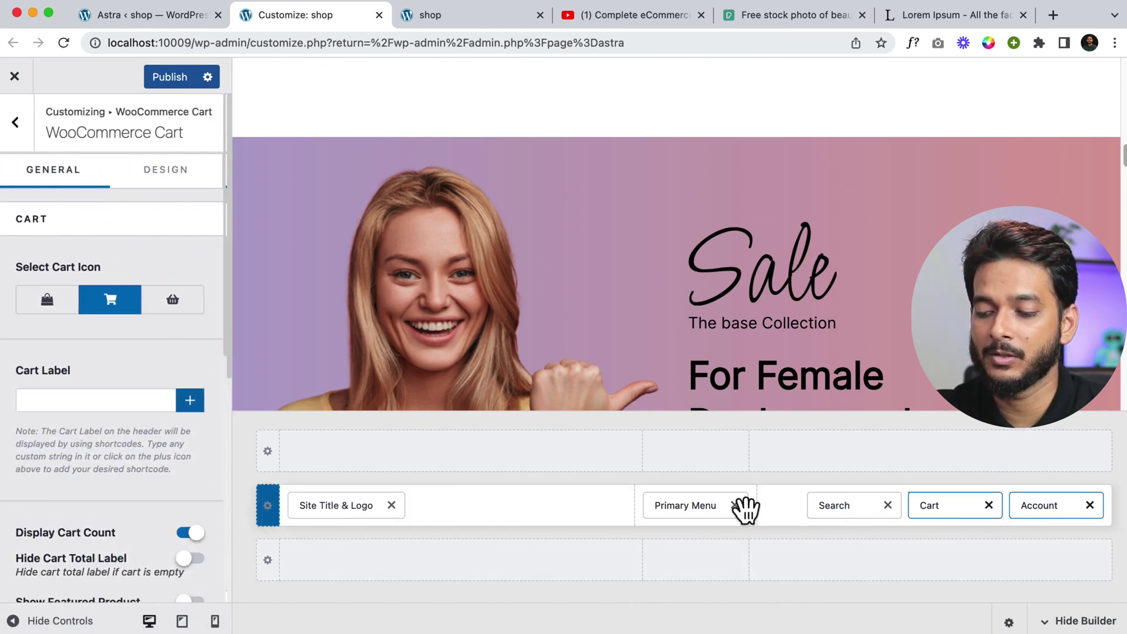
pyautogui.click(688, 513)
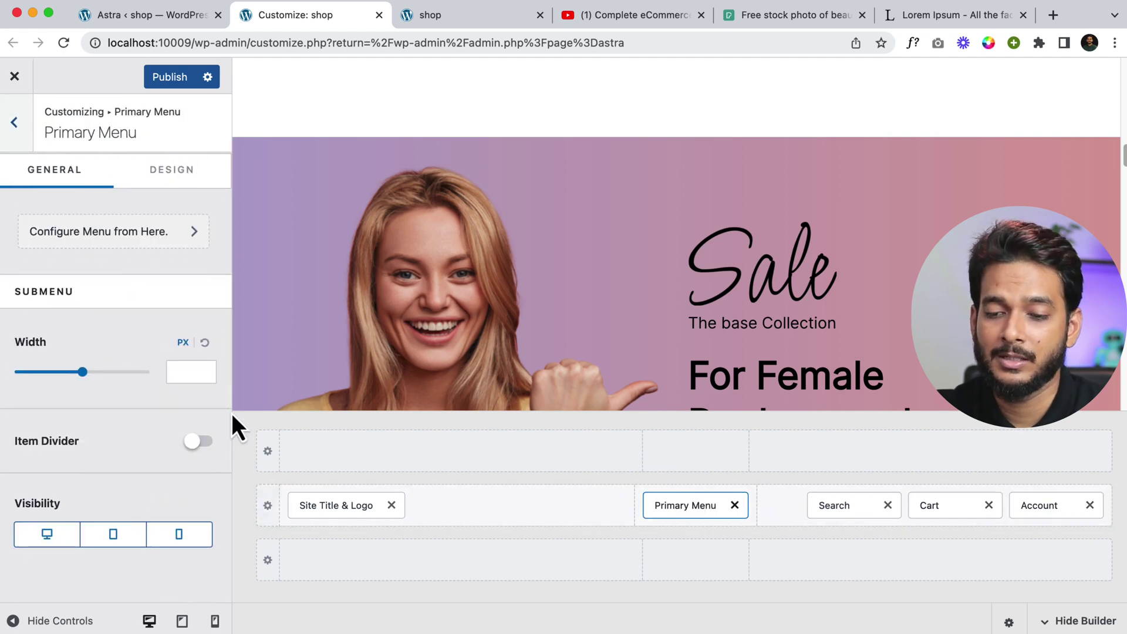
pyautogui.click(142, 187)
pyautogui.scroll(-5, 158, 431)
pyautogui.scroll(-10, 157, 420)
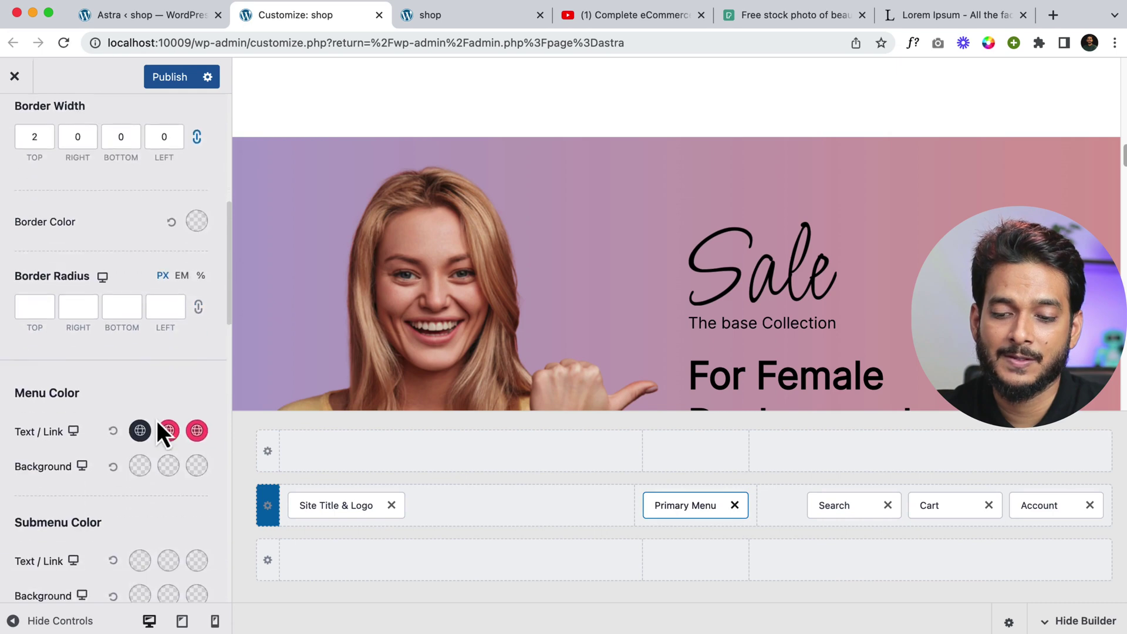
pyautogui.moveTo(13, 364); pyautogui.dragTo(164, 363)
pyautogui.scroll(-1, 608, 305)
pyautogui.scroll(-10, 607, 305)
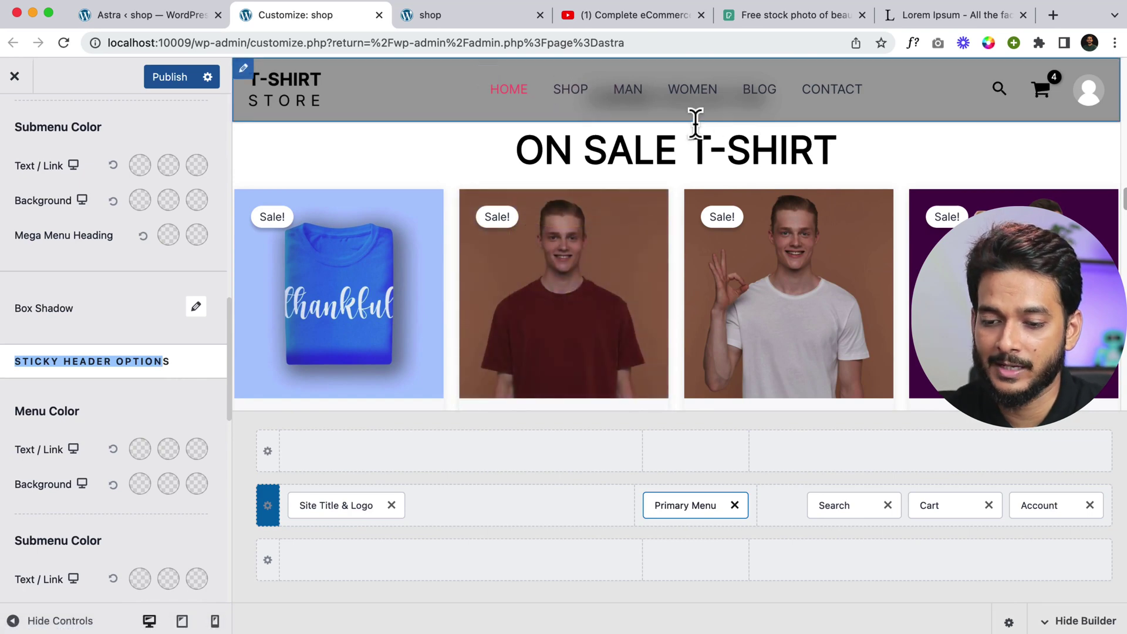
# Set the sticky header menu Text/Link colour to white from the palette.
pyautogui.scroll(-3, 64, 353)
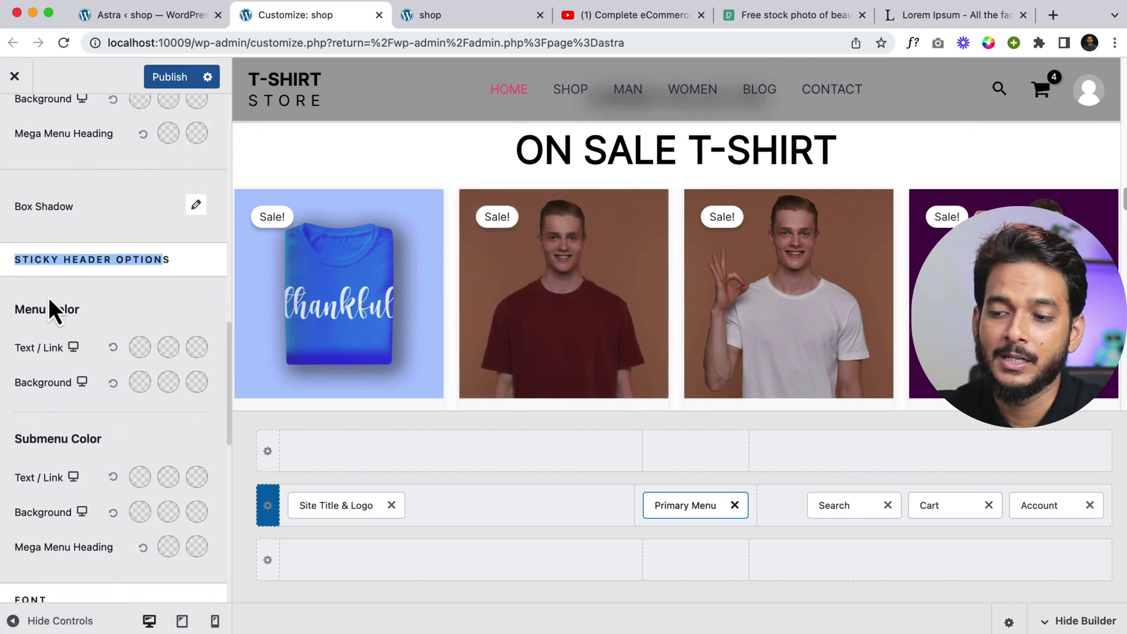
pyautogui.click(140, 347)
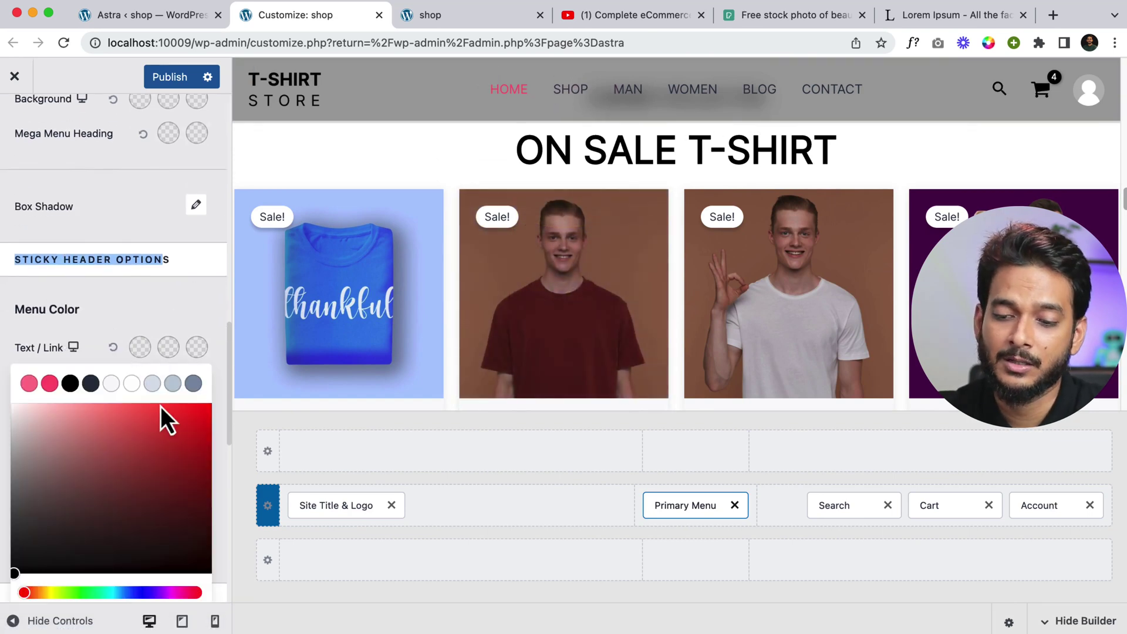
pyautogui.click(50, 383)
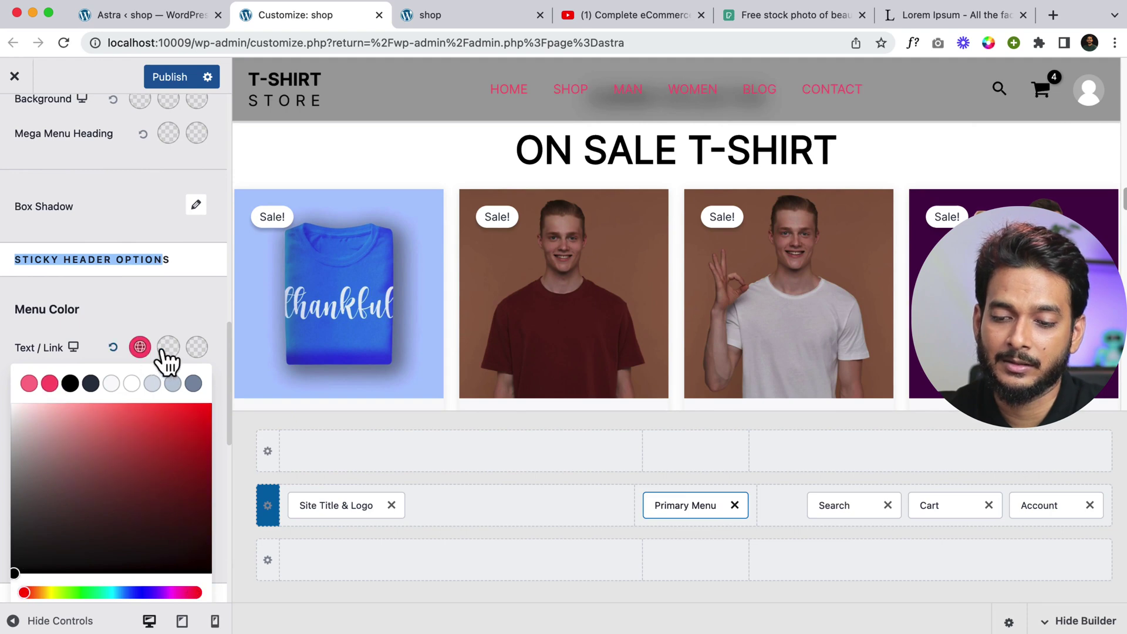
pyautogui.click(140, 346)
pyautogui.click(140, 347)
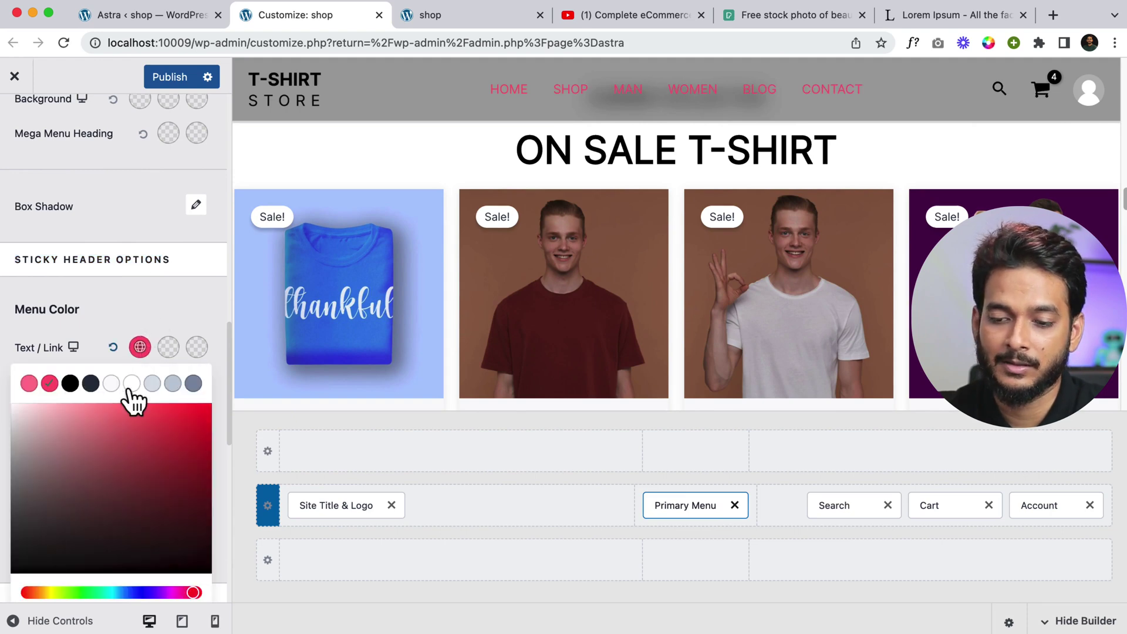
pyautogui.click(130, 383)
pyautogui.click(204, 290)
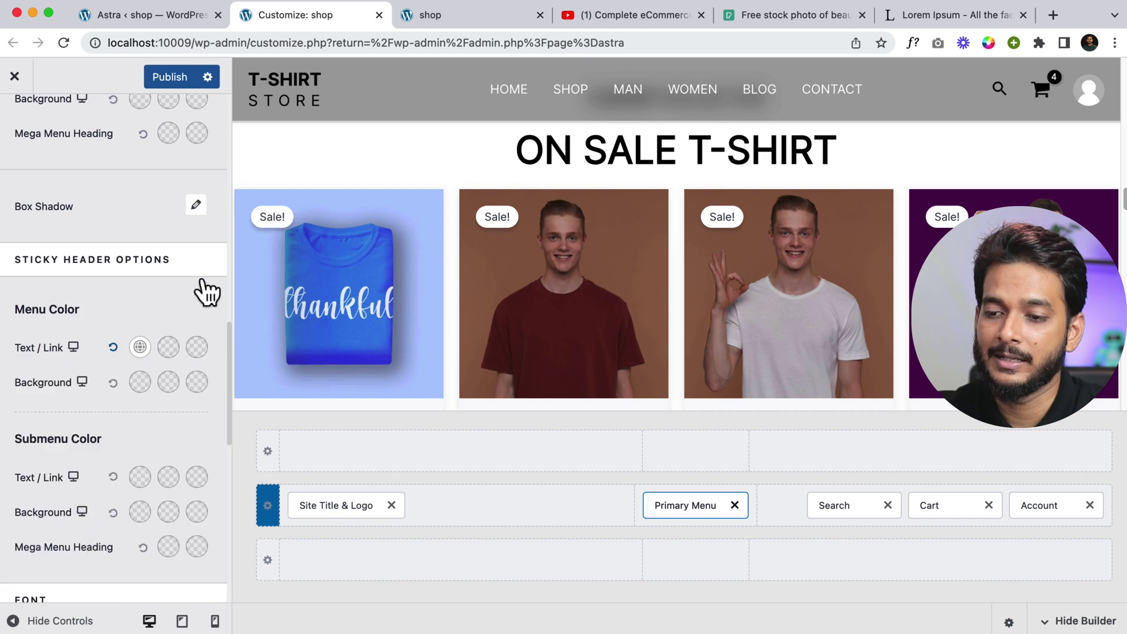